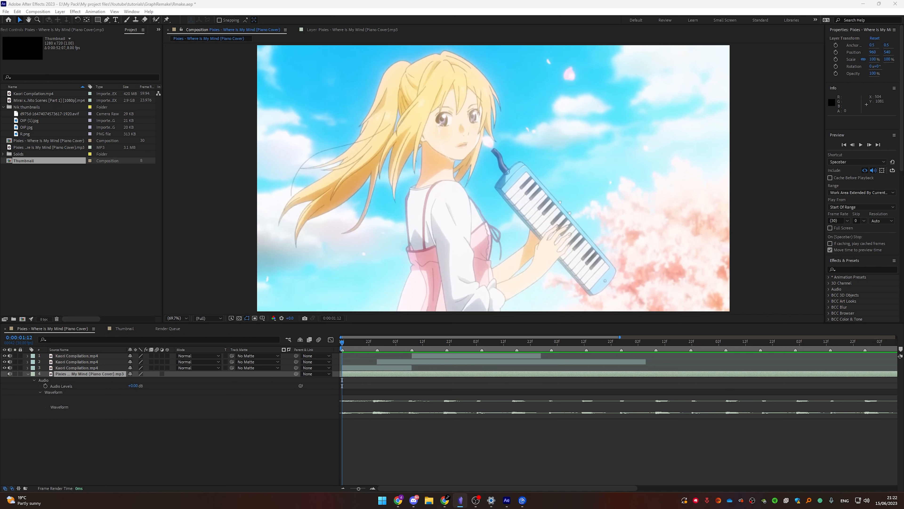
Create a new null object layer above the selected Kaori Compilation clip
click(354, 369)
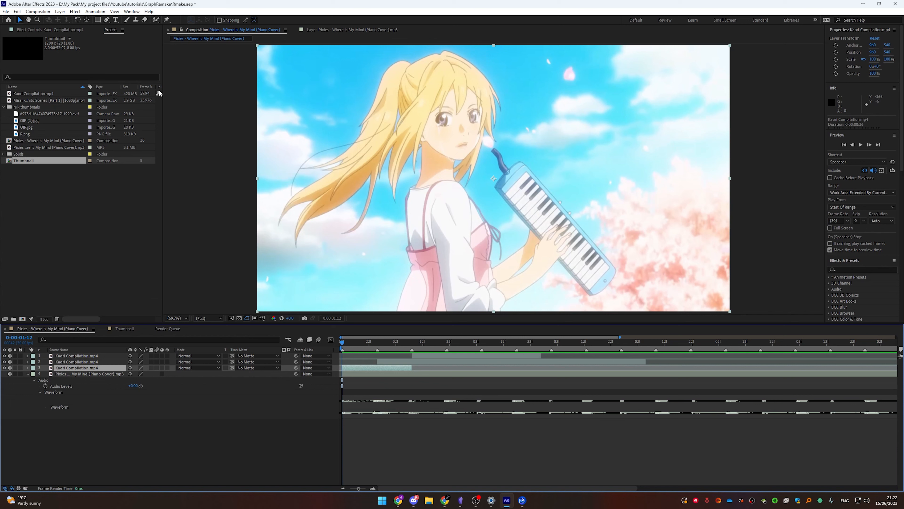
click(59, 11)
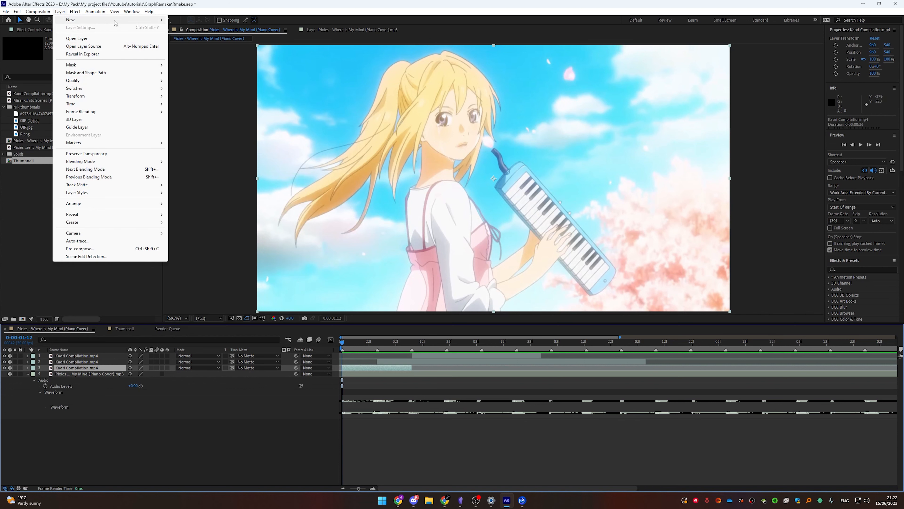
mouse_move(81, 18)
click(200, 51)
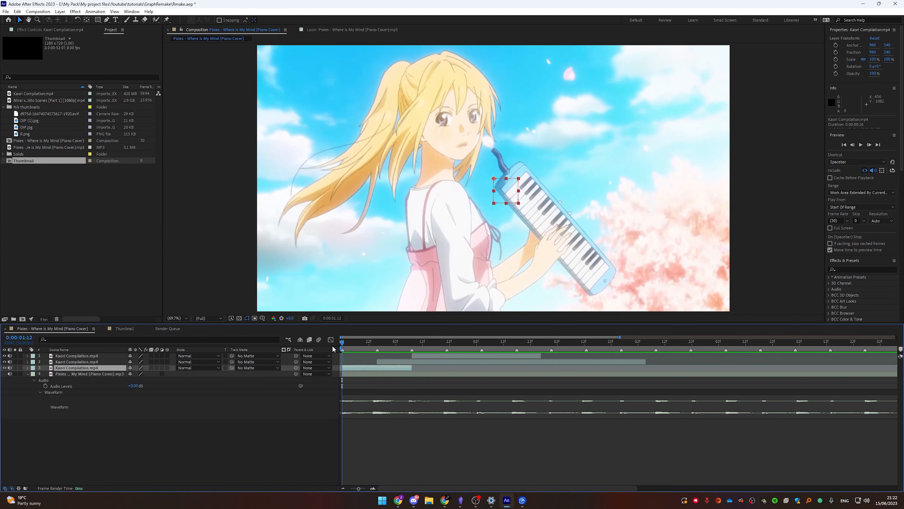
Split the null layer at 0:00:01:25 and trim the pieces so two nulls run from the start up to the cut
click(381, 342)
click(378, 342)
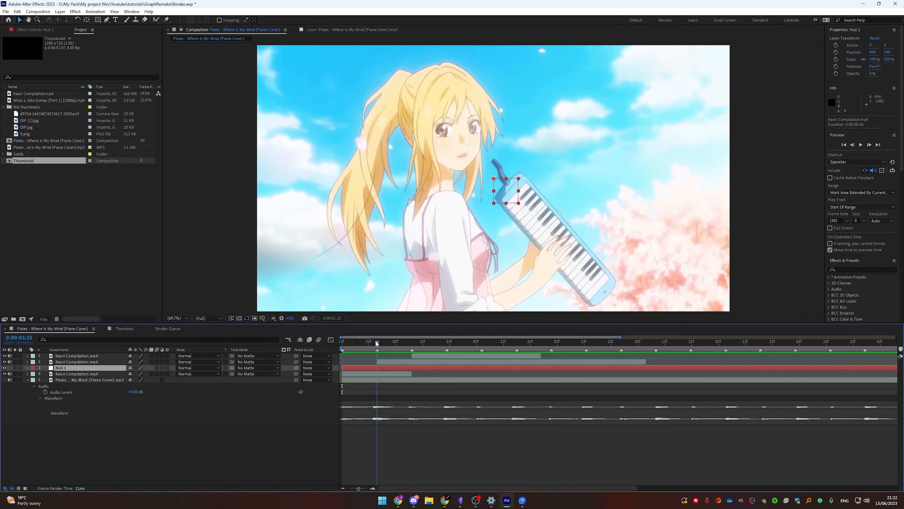
key(ctrl+shift+d)
drag(382, 371, 347, 370)
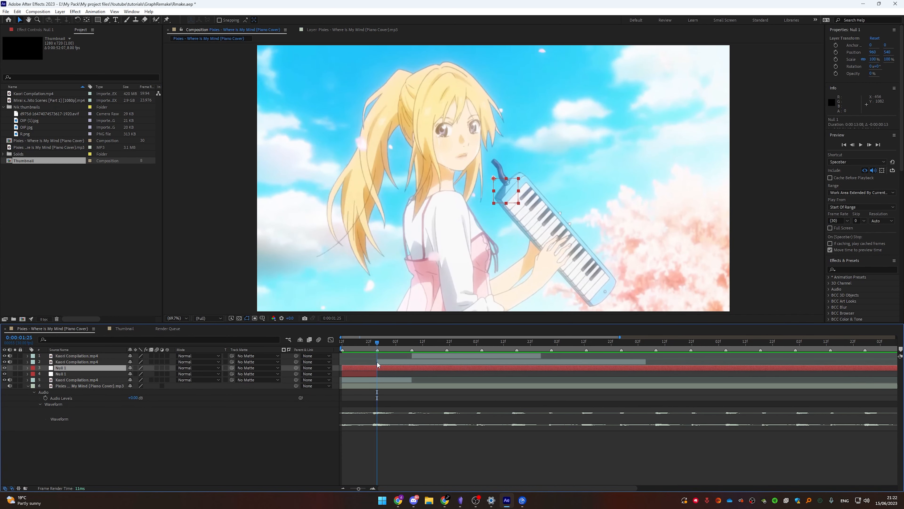
key(ctrl+shift+d)
key(Delete)
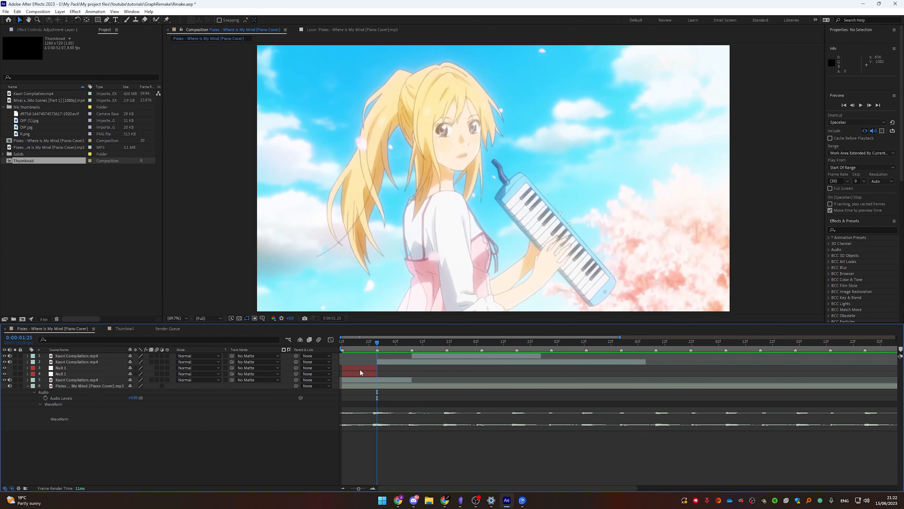
Duplicate both null layers, move the copies above the second clip and shift them to start at 0:00:01:25
click(339, 351)
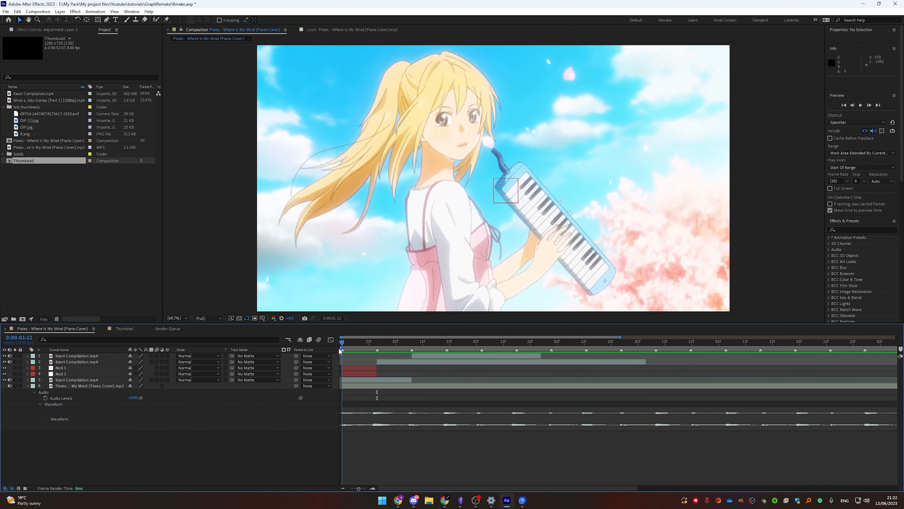
click(348, 374)
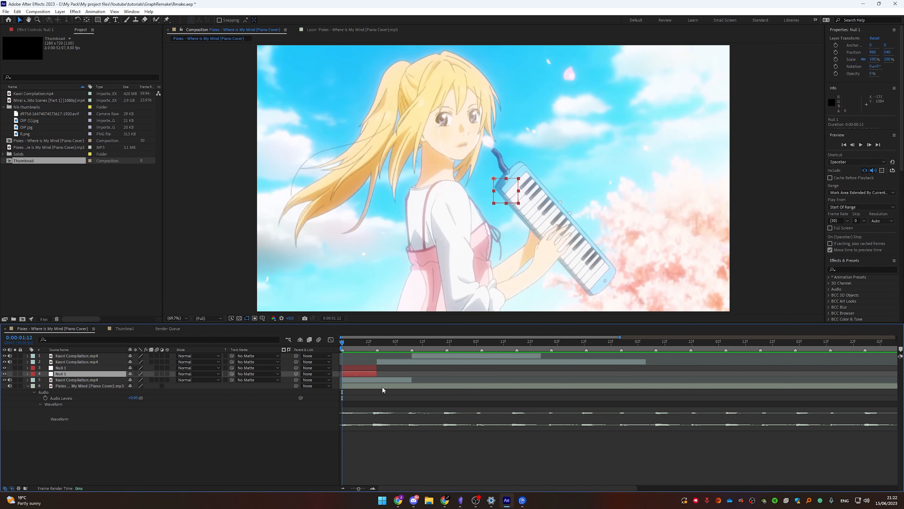
shift+click(362, 368)
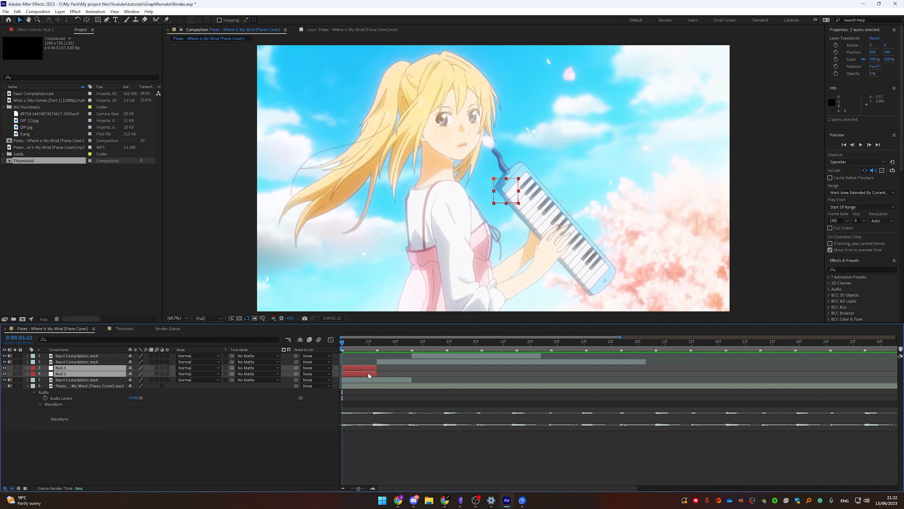
click(335, 373)
click(355, 369)
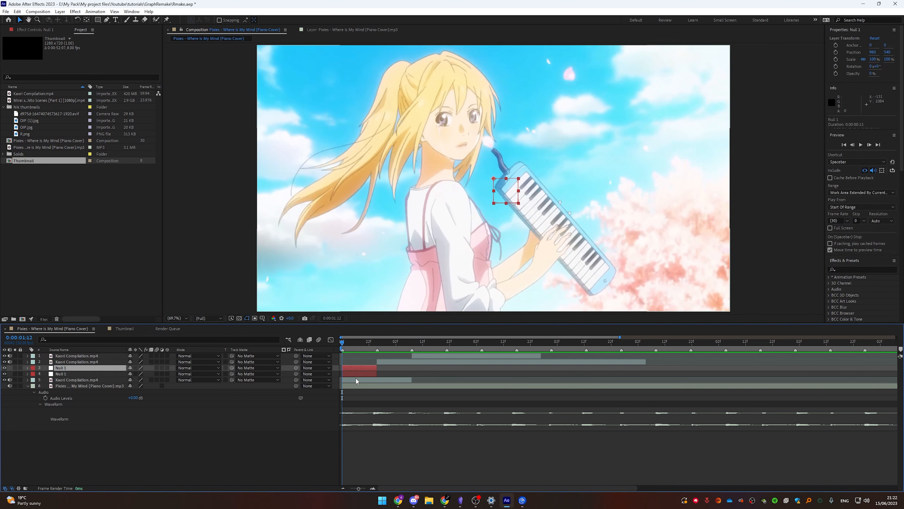
shift+click(355, 373)
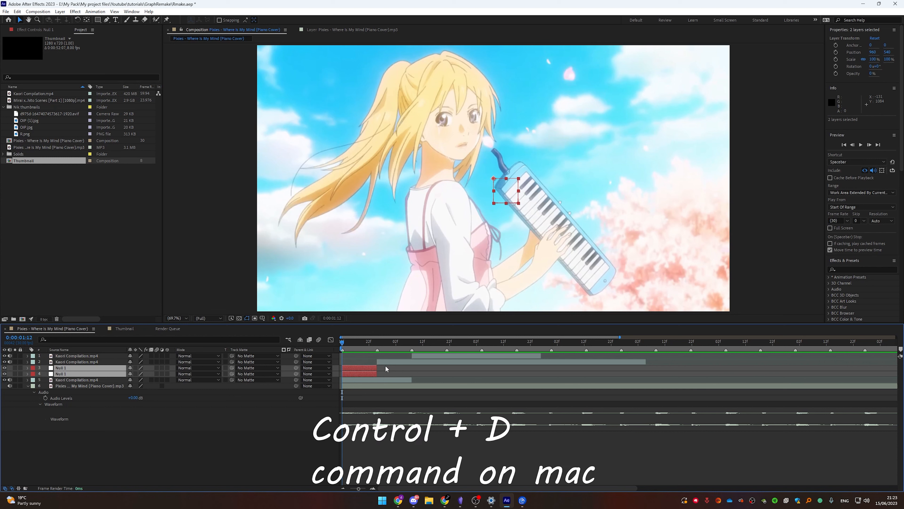
key(ctrl+d)
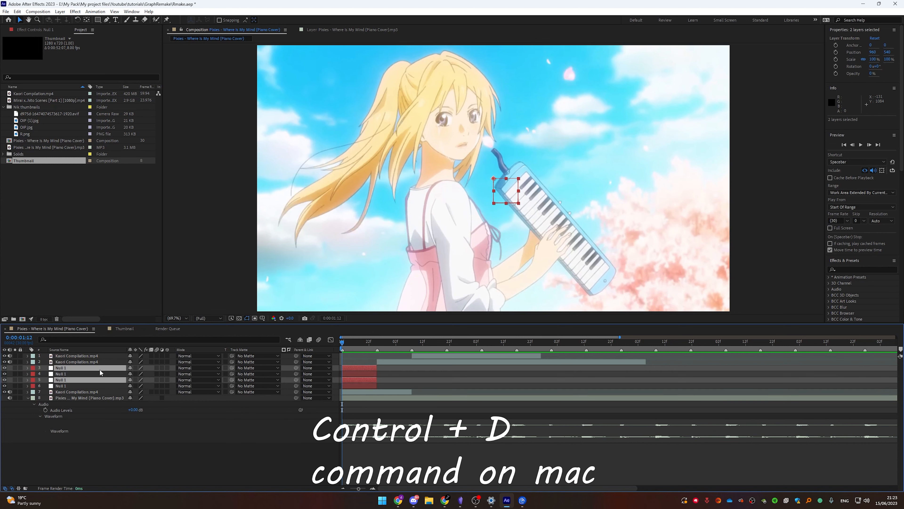
drag(99, 368, 98, 360)
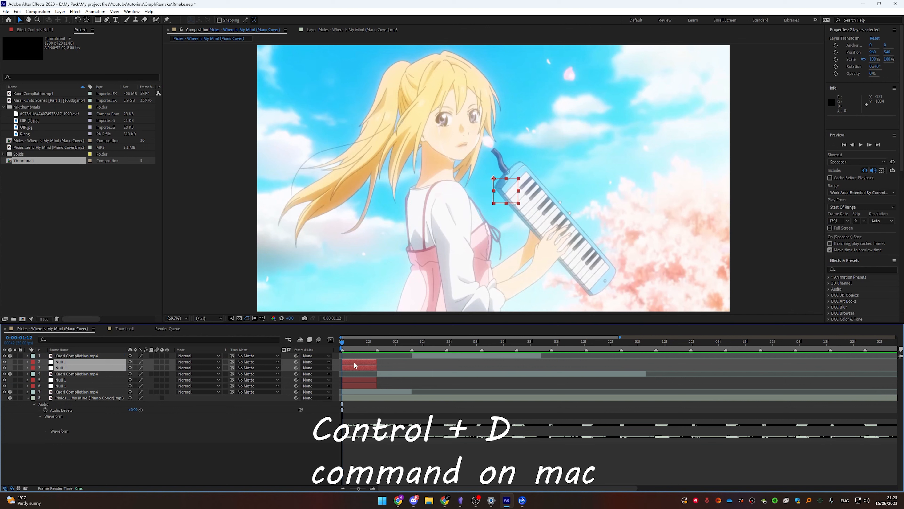
drag(354, 361, 389, 367)
key(F2)
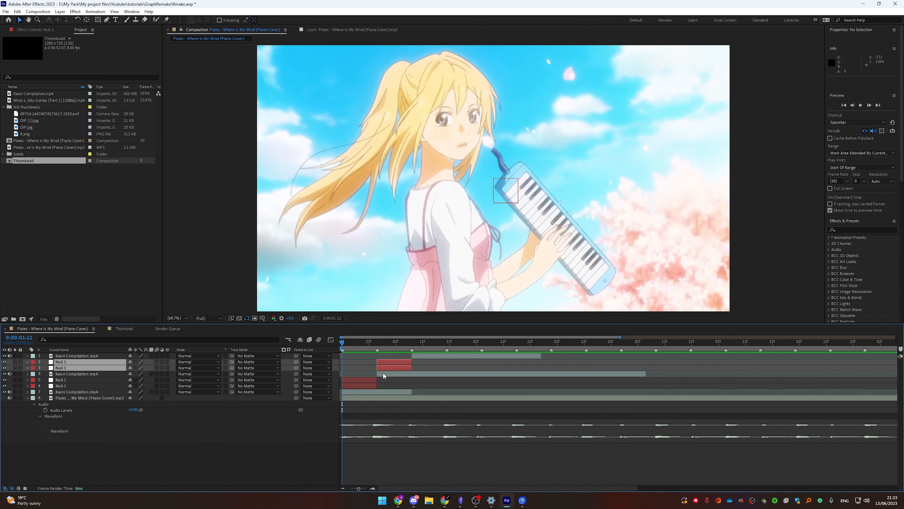
Duplicate the shifted nulls, move the copies to the top of the stack and slide them to where the top clip begins
click(381, 374)
click(381, 367)
ctrl+click(381, 357)
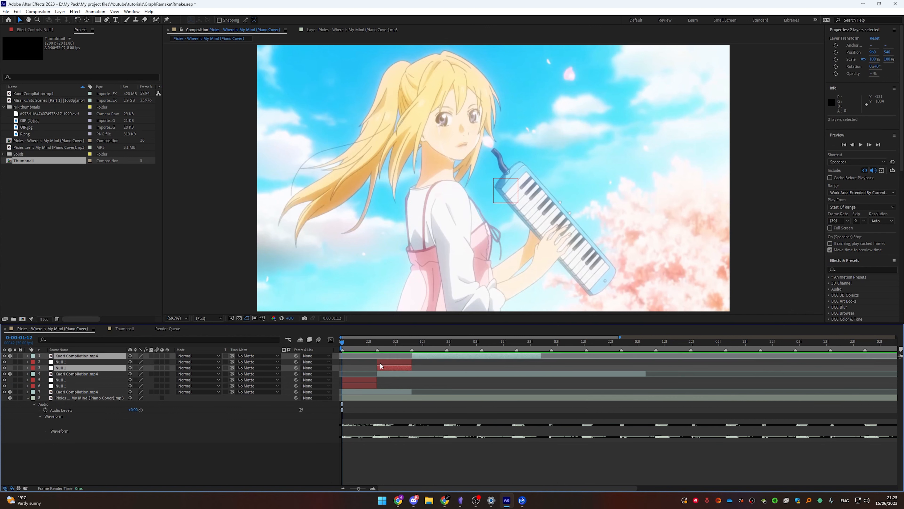
click(380, 367)
ctrl+click(382, 364)
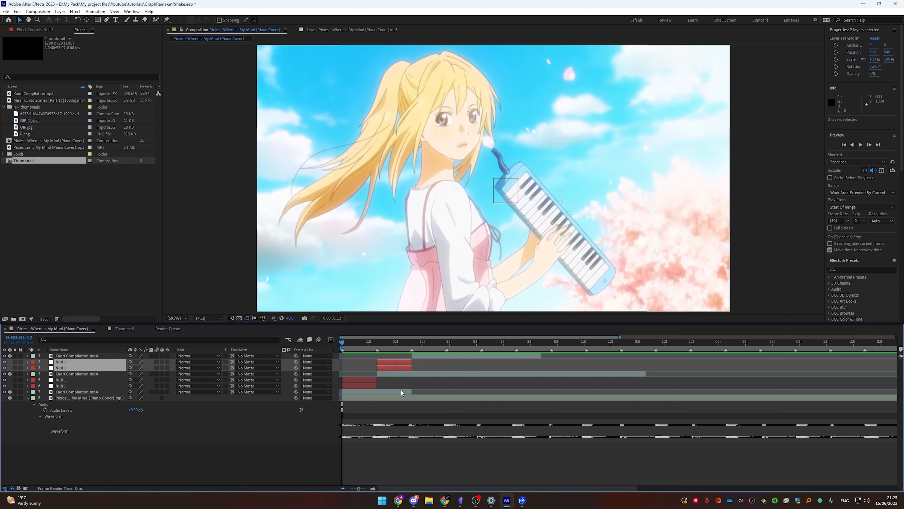
key(ctrl+d)
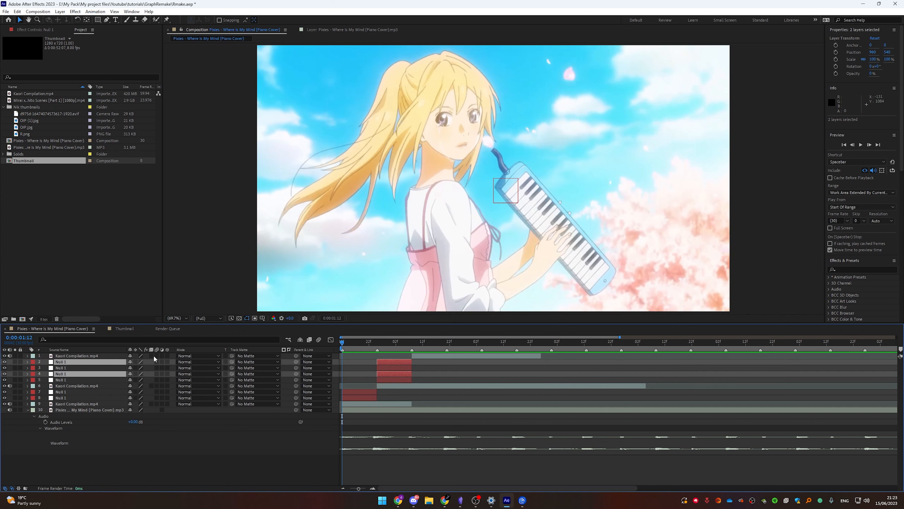
click(84, 356)
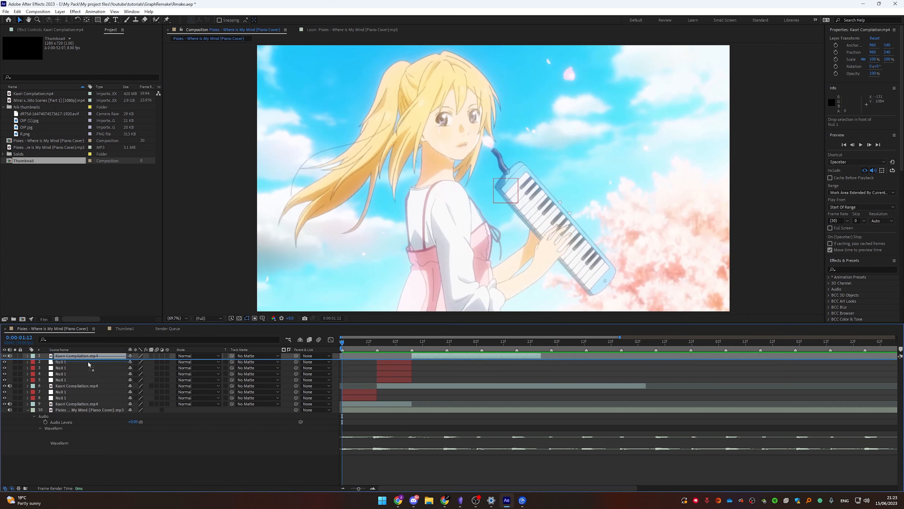
click(383, 370)
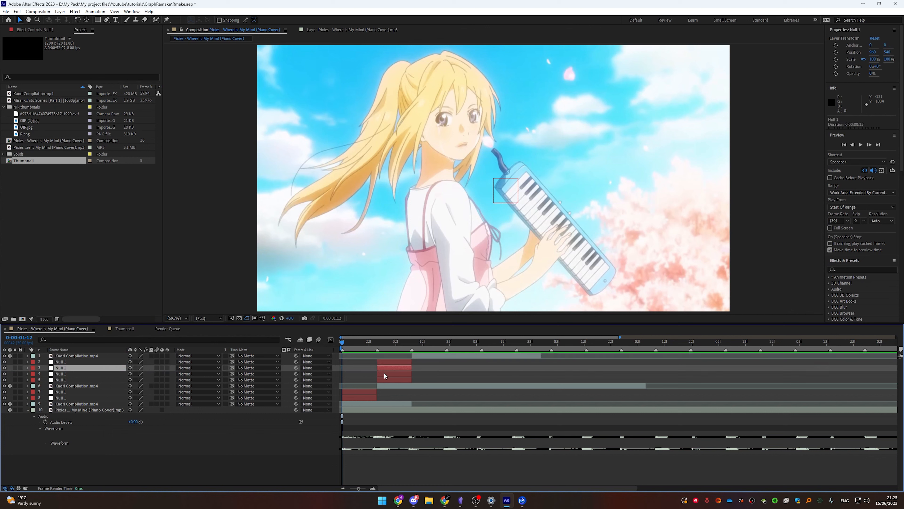
shift+click(386, 373)
drag(82, 368, 84, 355)
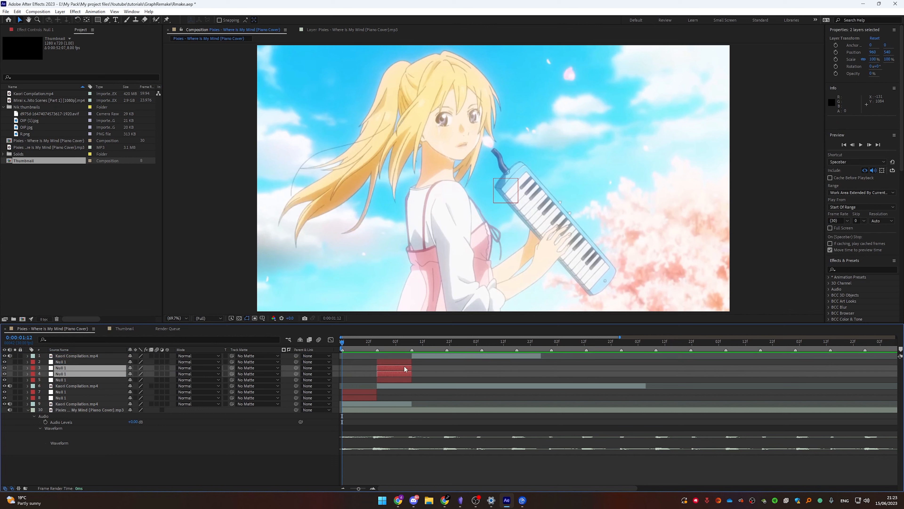
drag(385, 360, 419, 362)
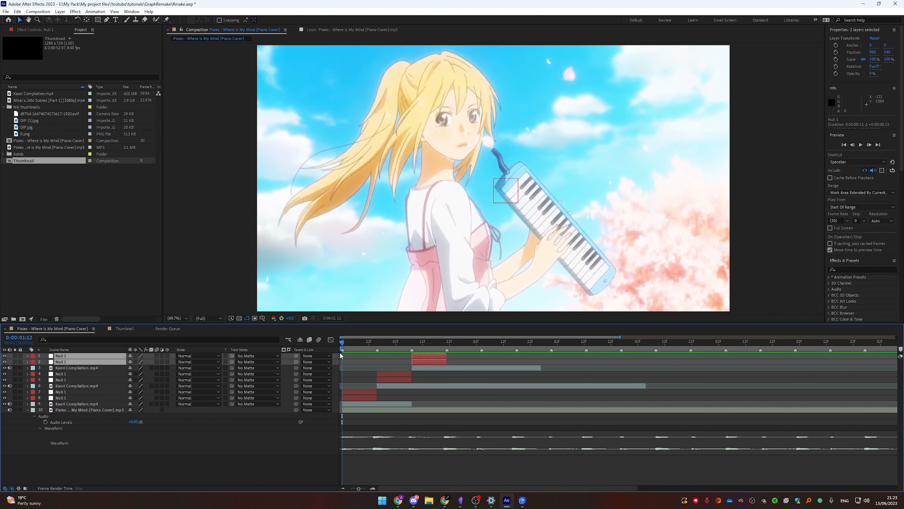
Add Scale keyframes to the bottom Kaori Compilation clip at 0:00:01:12, 0:00:01:19 and 0:00:01:25
click(326, 466)
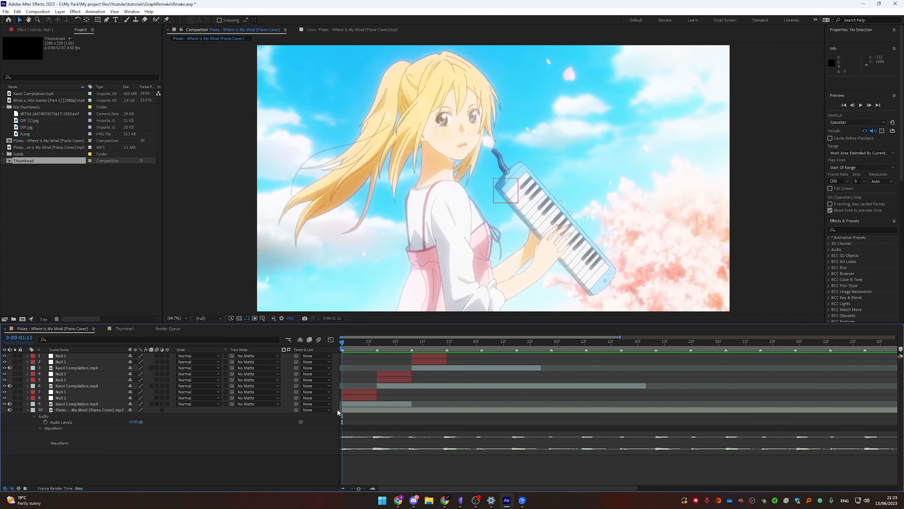
key(equal)
key(equal)
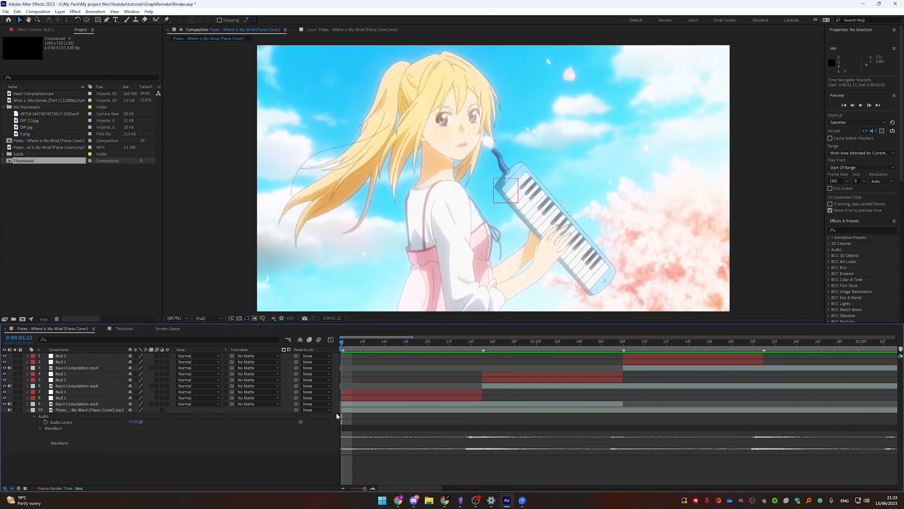
click(342, 404)
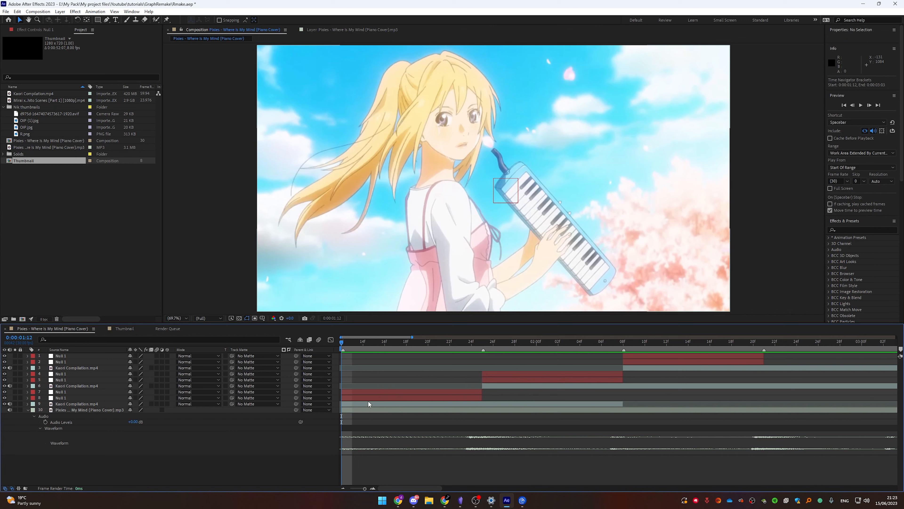
click(74, 391)
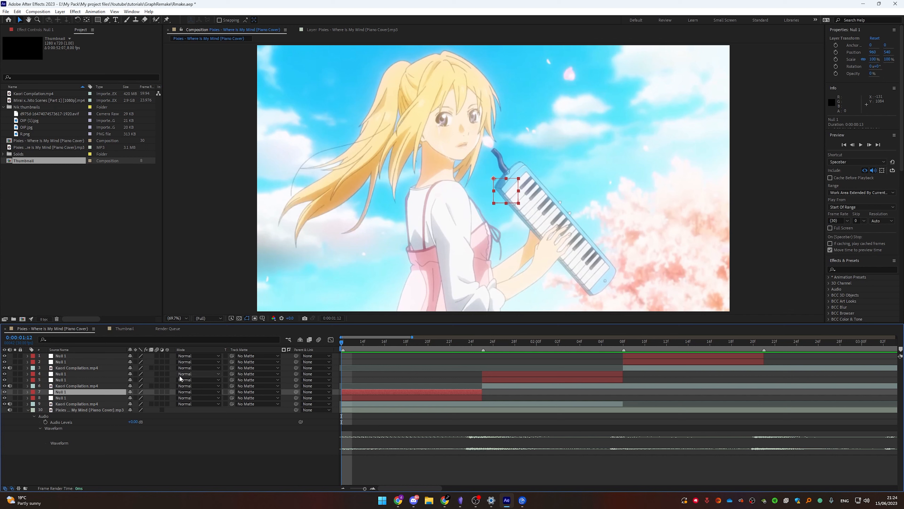
click(136, 403)
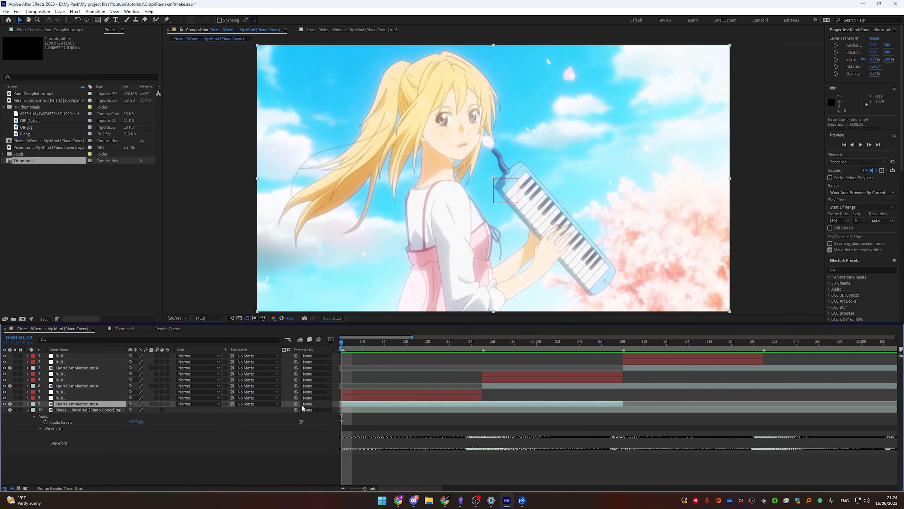
key(s)
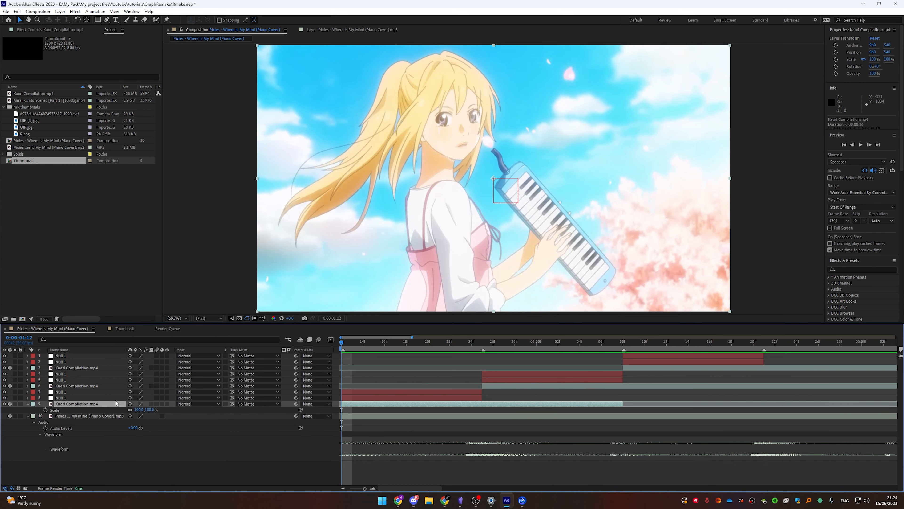
click(45, 410)
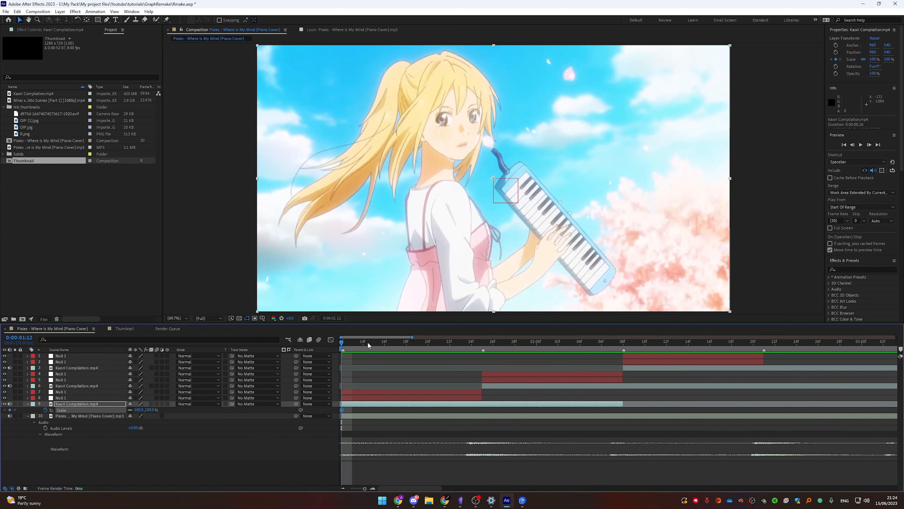
drag(352, 344, 407, 348)
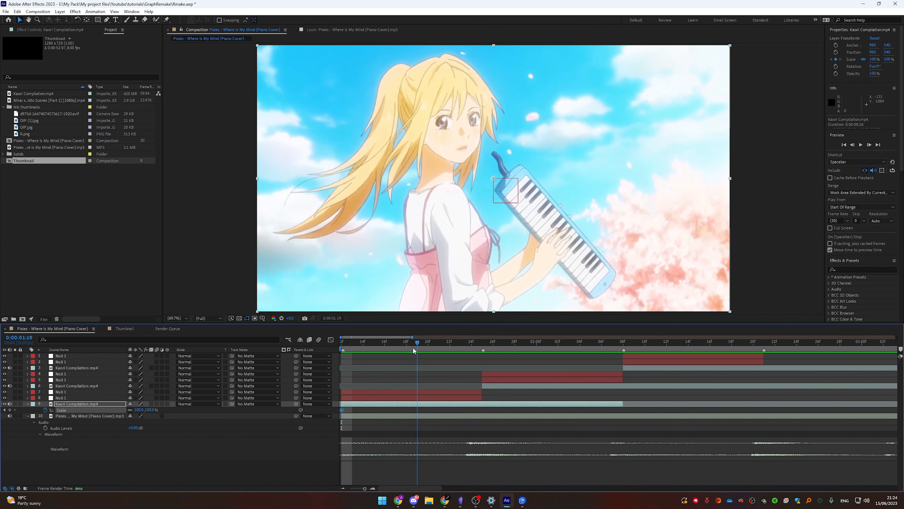
click(9, 409)
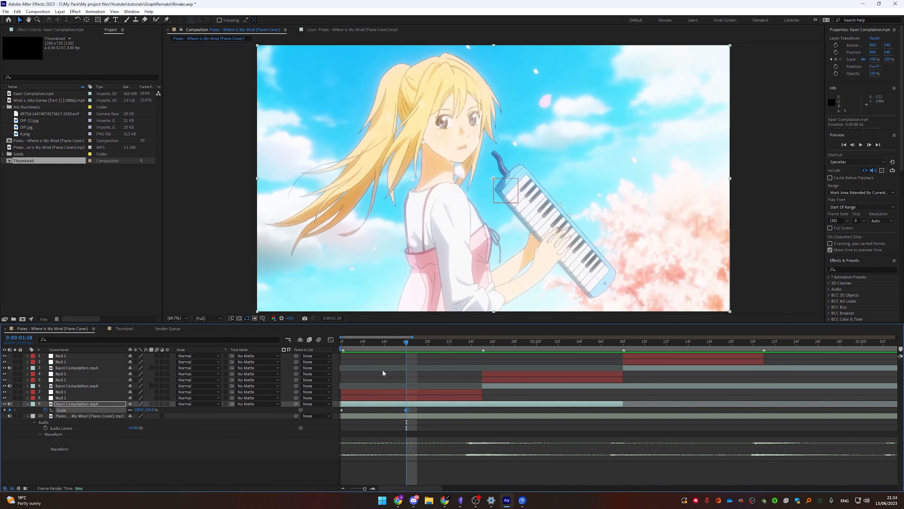
drag(418, 344, 484, 369)
click(9, 409)
Enter Scale values of 25% and 450% for the clip's keyframes, with 450% at 0:00:01:25
click(442, 470)
click(151, 410)
text(25)
key(Return)
click(151, 410)
text(4)
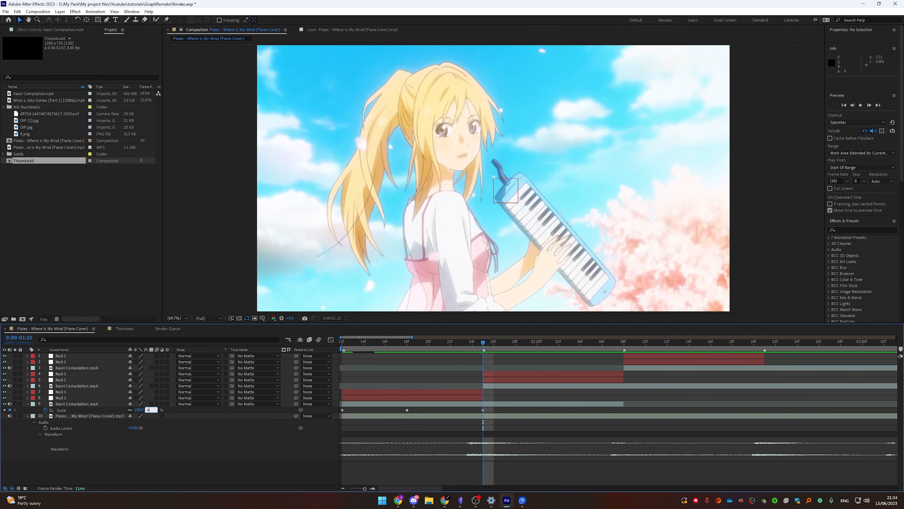
text(50)
key(Return)
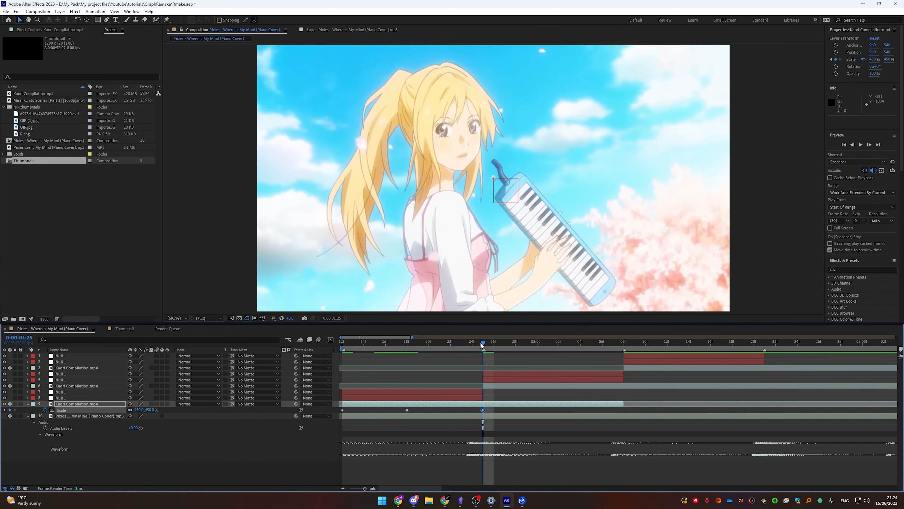
Preview the scale animation from the start of the composition
drag(481, 345, 338, 346)
key(space)
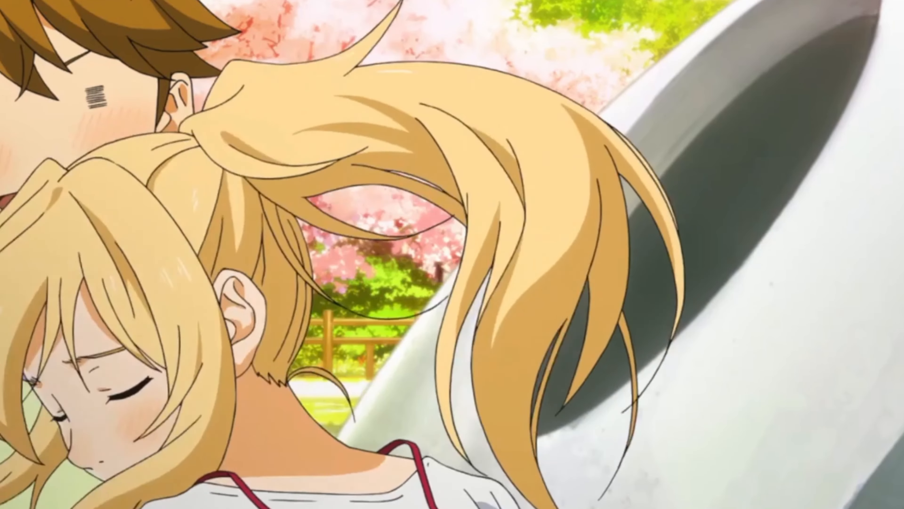
drag(307, 481, 341, 350)
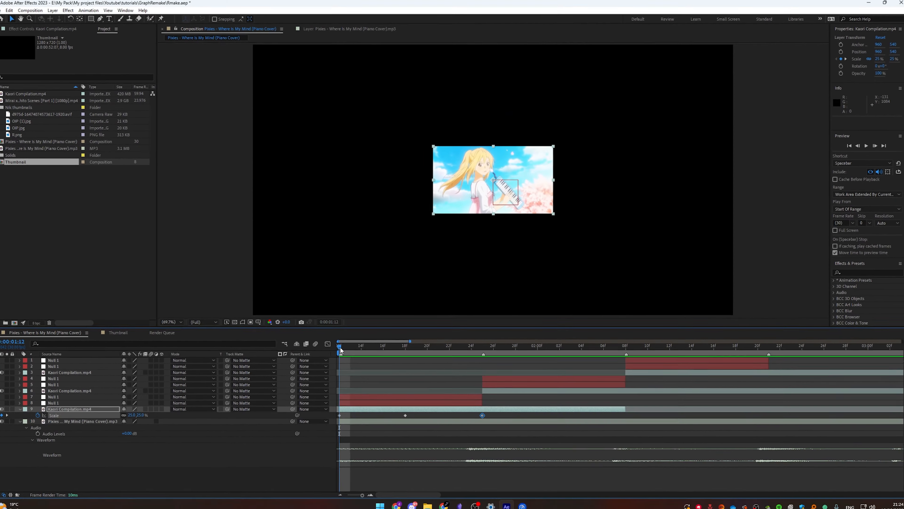
drag(517, 409, 456, 410)
key(ctrl+z)
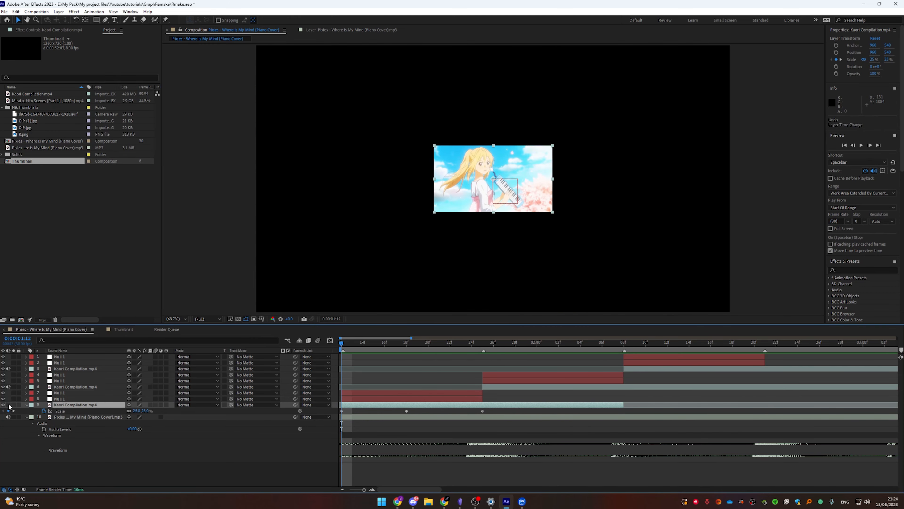
Select all three Scale keyframes of the bottom Kaori Compilation clip and apply Easy Ease to them
drag(8, 406, 9, 368)
drag(508, 411, 335, 411)
key(F9)
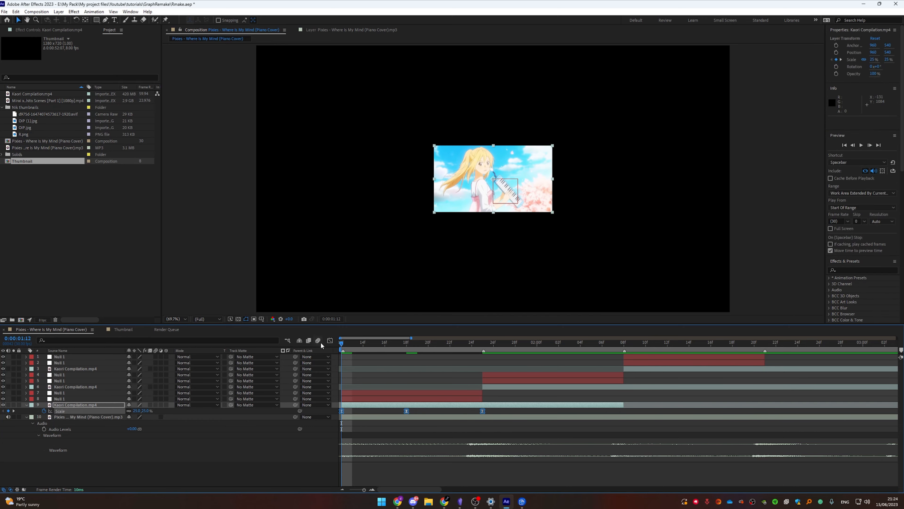
In the Graph Editor, pull the Scale curve's Bezier handles so the zoom starts gently and accelerates sharply into 450%, then preview it
click(330, 340)
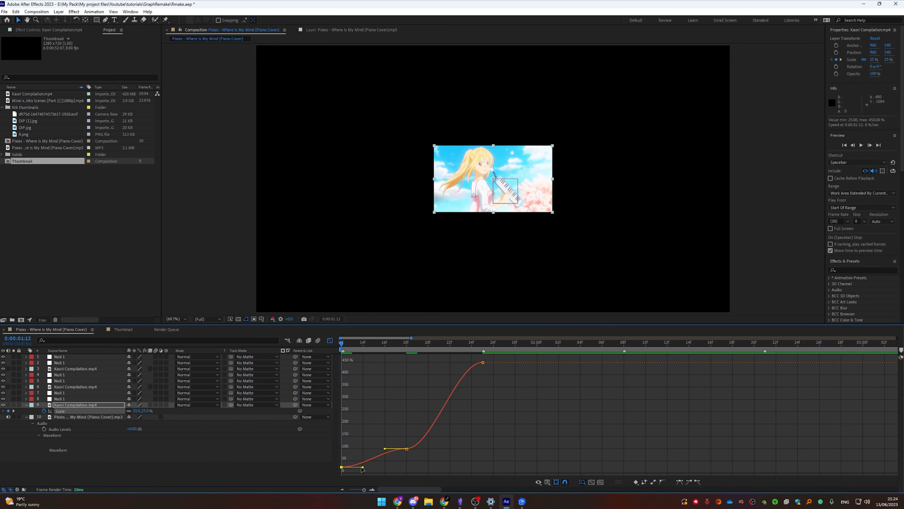
drag(363, 466, 308, 462)
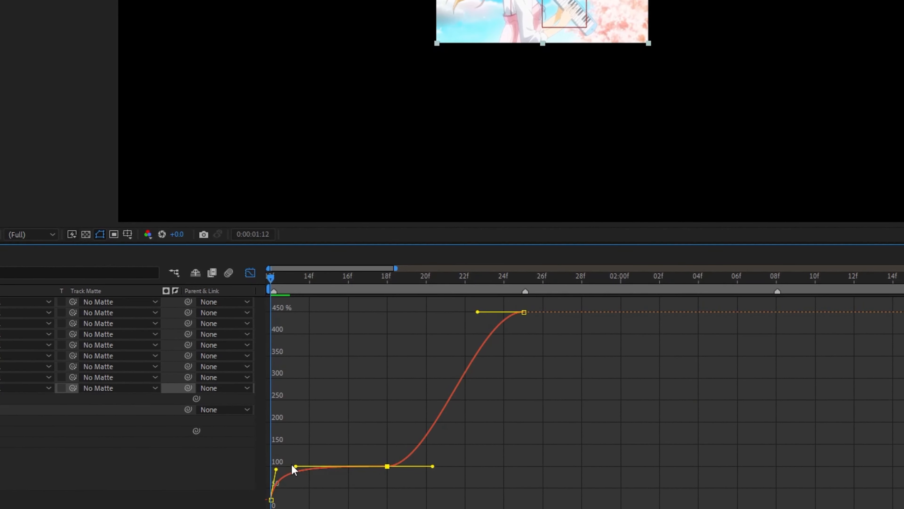
drag(433, 462, 524, 468)
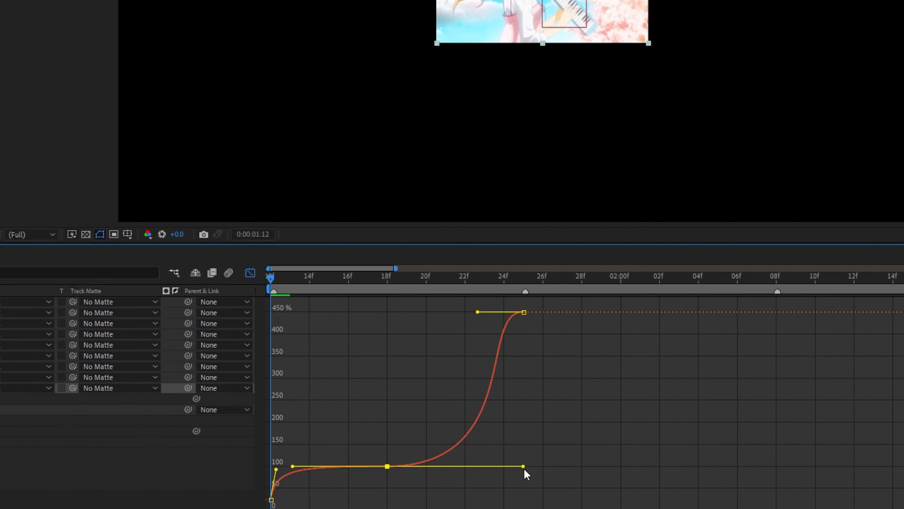
drag(477, 312, 541, 424)
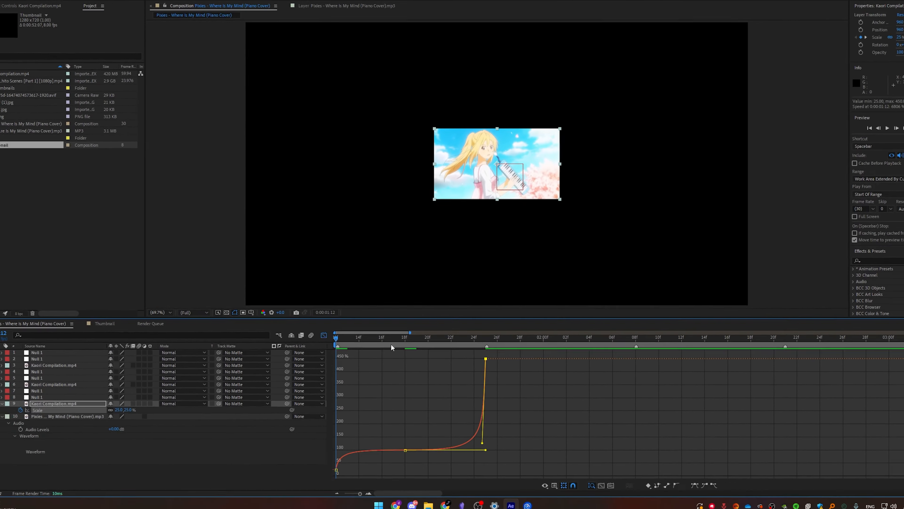
key(space)
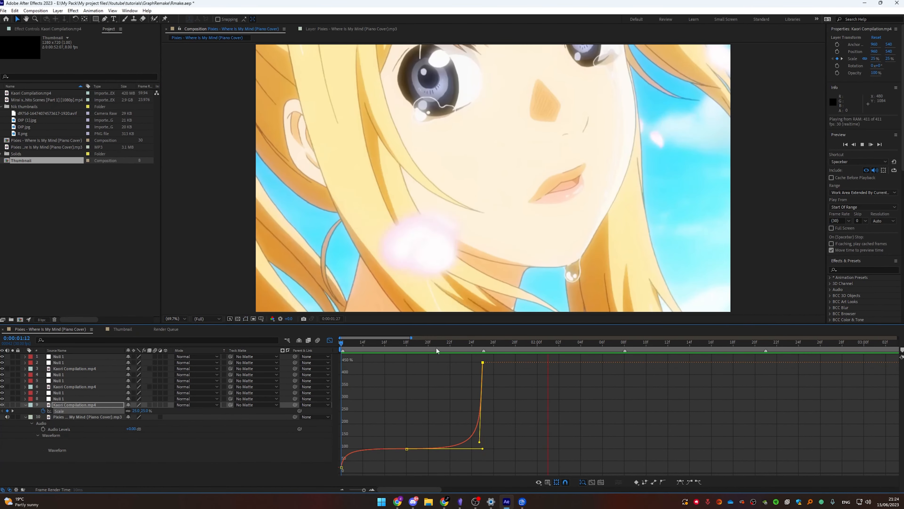
Slide the middle Kaori Compilation clip earlier and trim its start to the playhead at 0:00:01:25
click(489, 348)
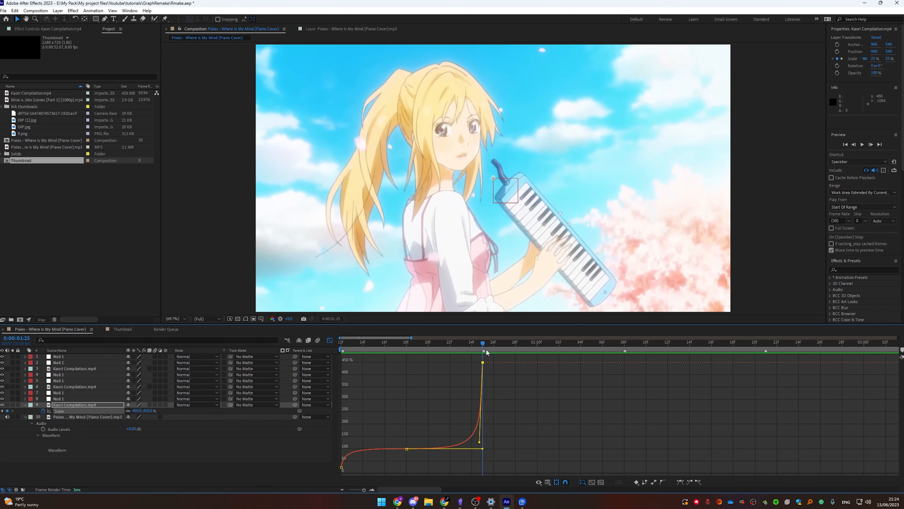
key(shift+F3)
click(486, 387)
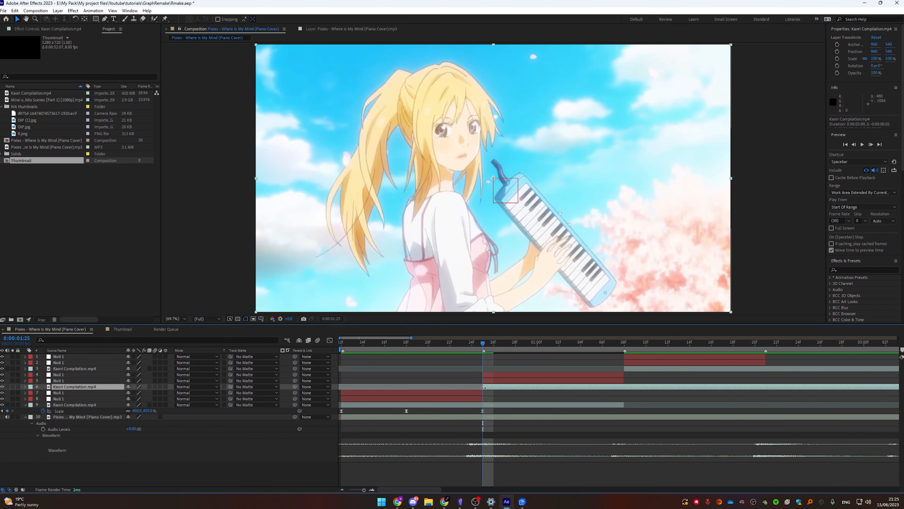
drag(493, 387, 321, 385)
mouse_move(516, 386)
mouse_down()
mouse_move(279, 383)
mouse_move(515, 386)
mouse_up()
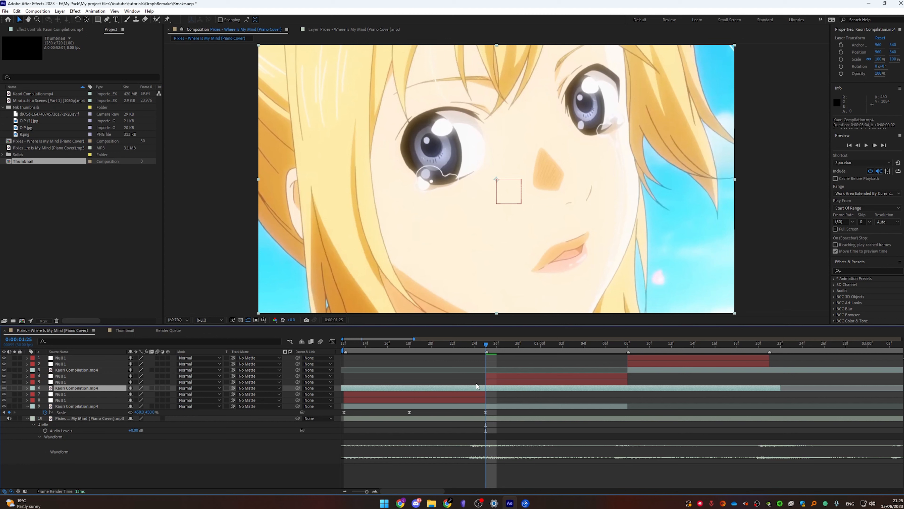
key(alt+bracketleft)
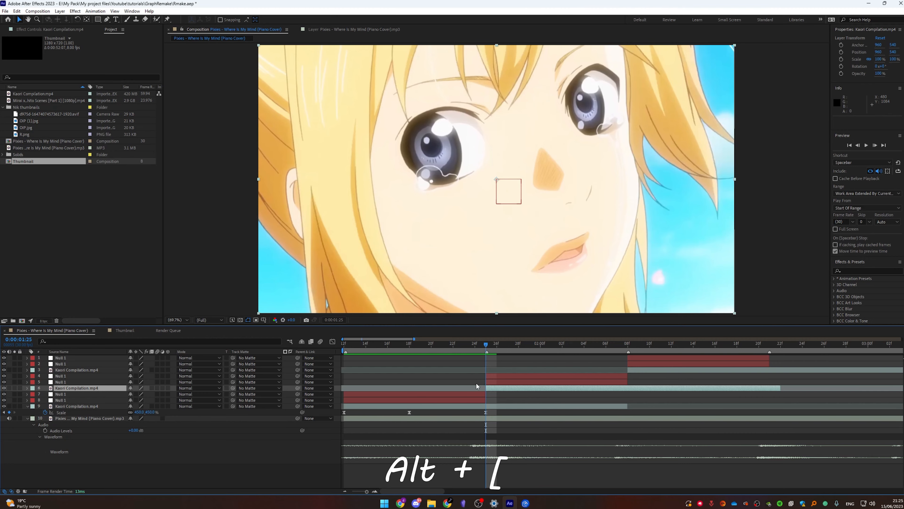
Preview the transition from 0:00:01:14 through the cut
click(364, 345)
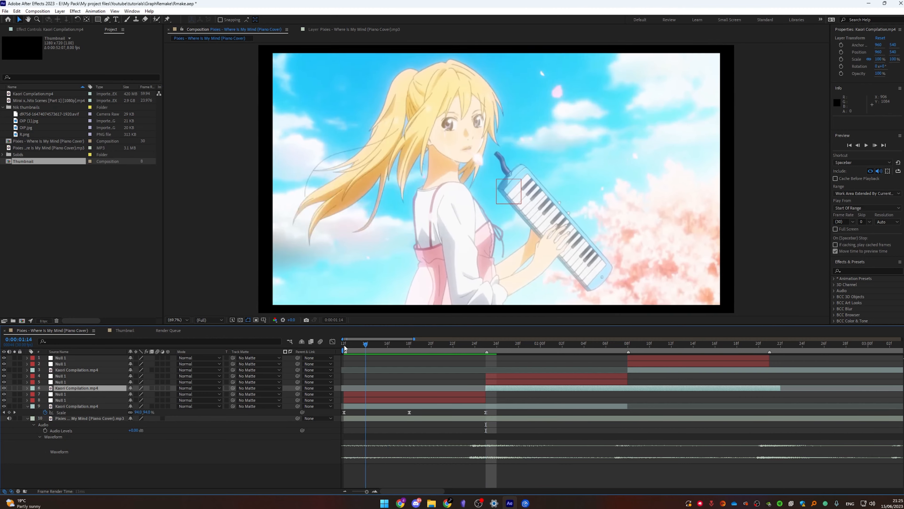
key(space)
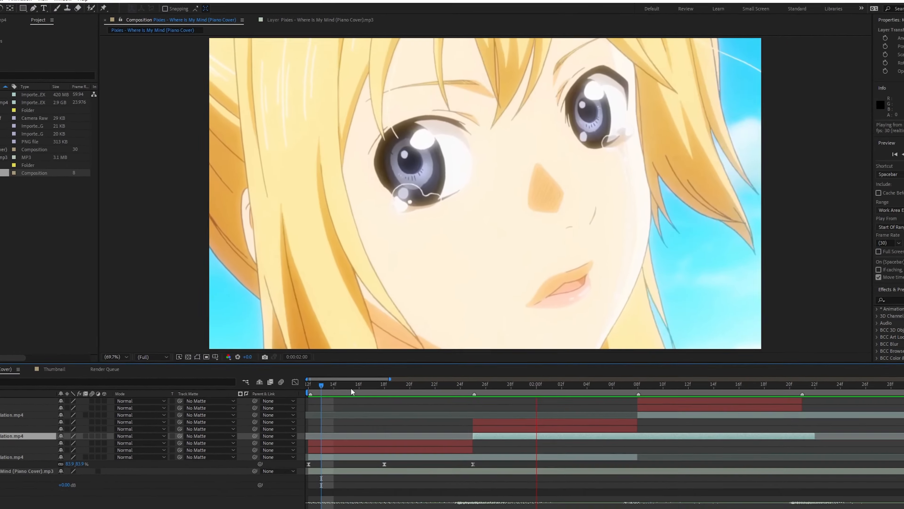
drag(381, 345, 485, 358)
Add Scale keyframes to the middle Kaori Compilation clip at 0:00:01:25, 0:00:02:01 and 0:00:02:08 and apply Easy Ease
key(s)
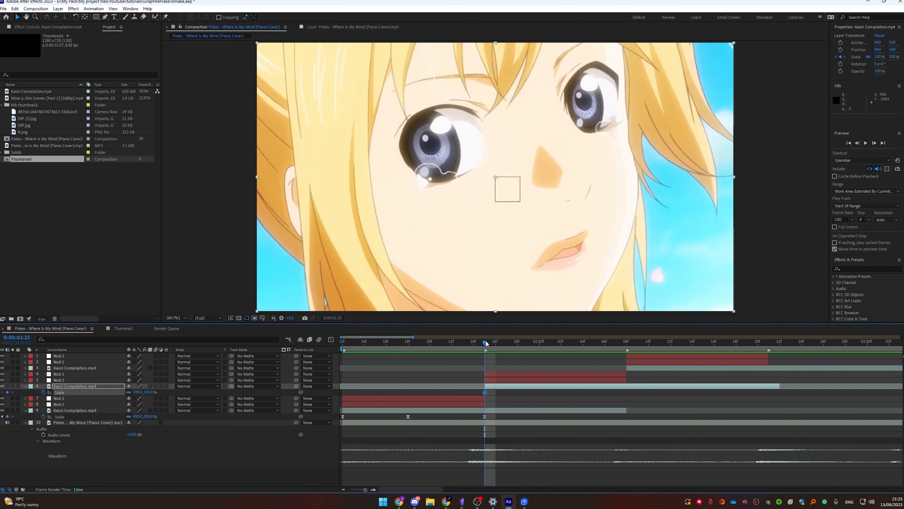
drag(485, 342, 550, 349)
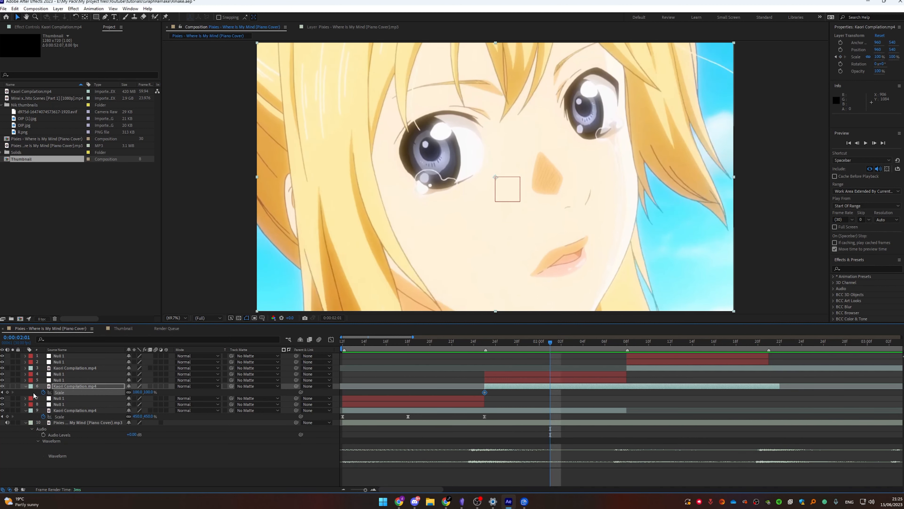
drag(555, 342, 626, 350)
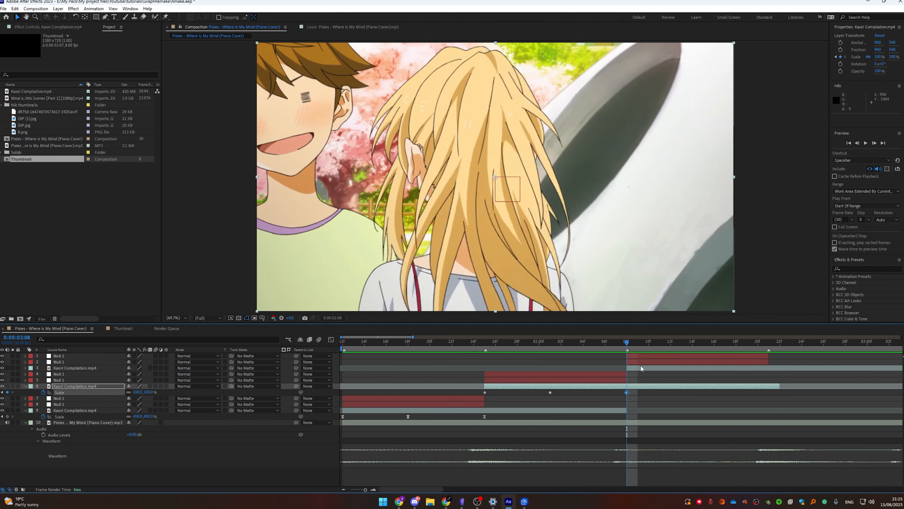
drag(624, 344, 496, 351)
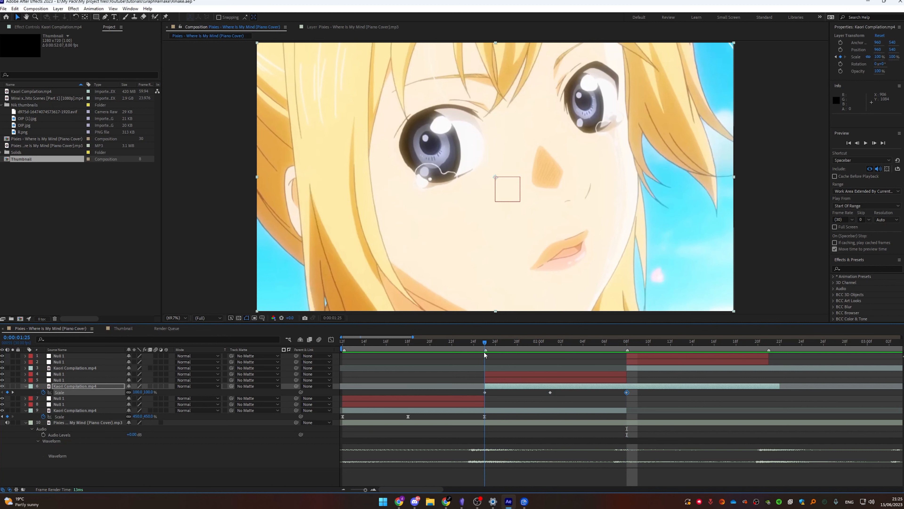
click(595, 395)
drag(596, 396, 475, 393)
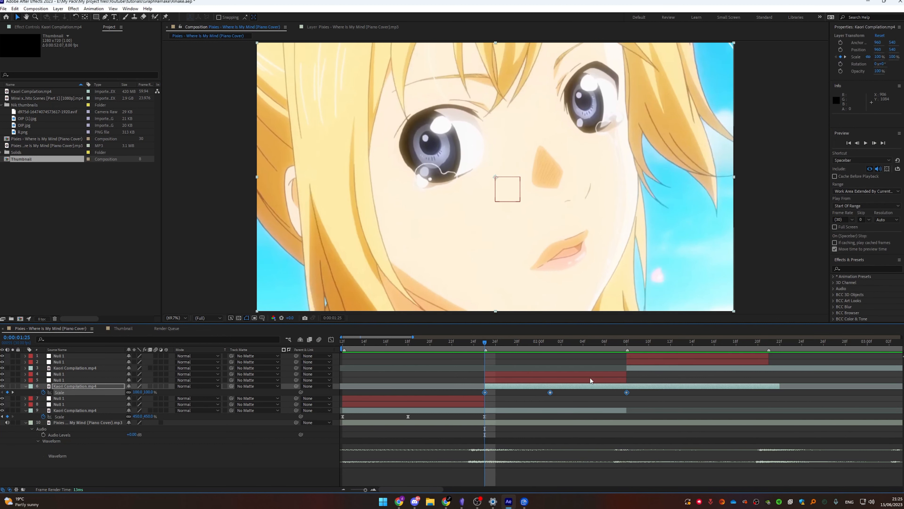
key(F9)
Set the middle clip's Scale keyframes to 25% at 0:00:01:25, 100% at 0:00:02:01 and 25% at 0:00:02:08
mouse_move(485, 344)
mouse_down()
mouse_move(386, 350)
mouse_move(421, 365)
mouse_move(483, 361)
mouse_up()
key(Return)
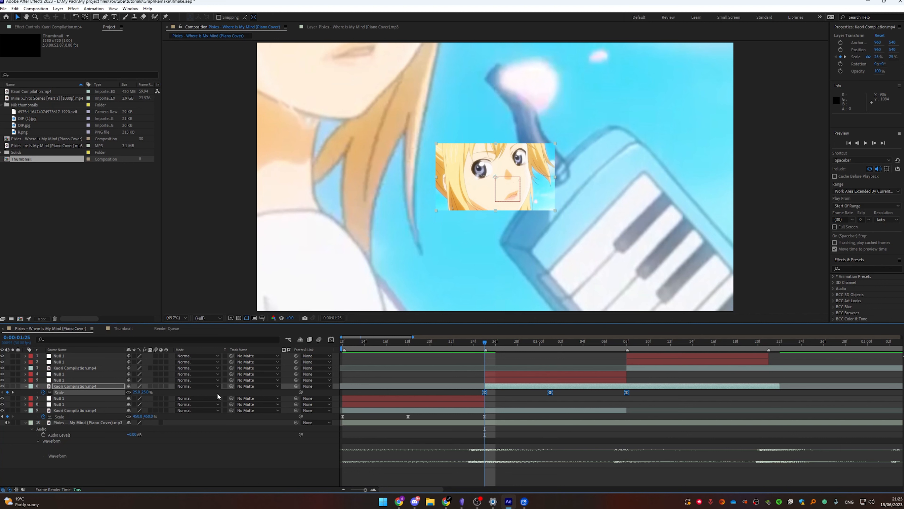
click(623, 410)
drag(606, 409, 478, 415)
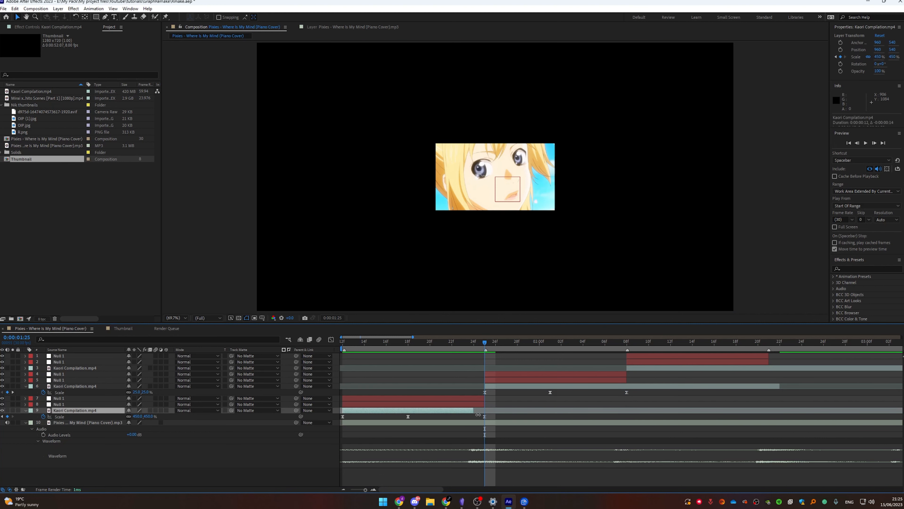
click(486, 391)
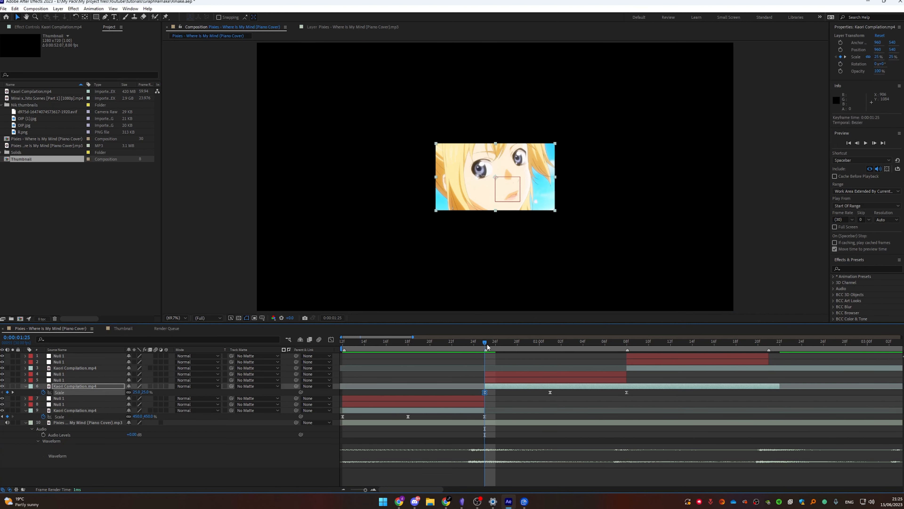
double_click(550, 393)
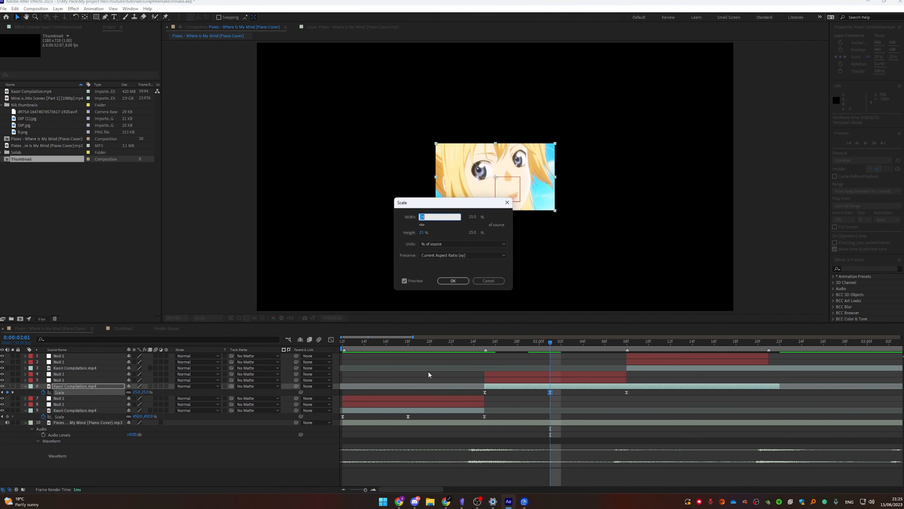
text(100)
key(Return)
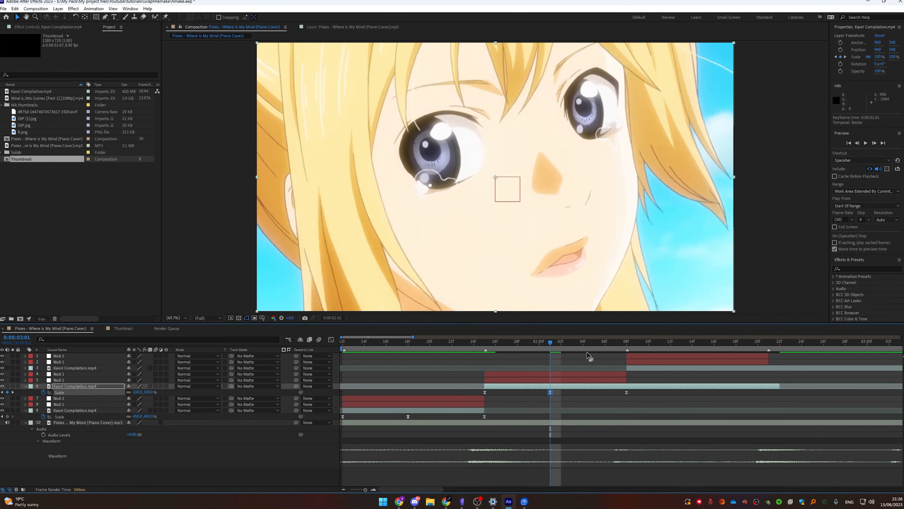
double_click(627, 392)
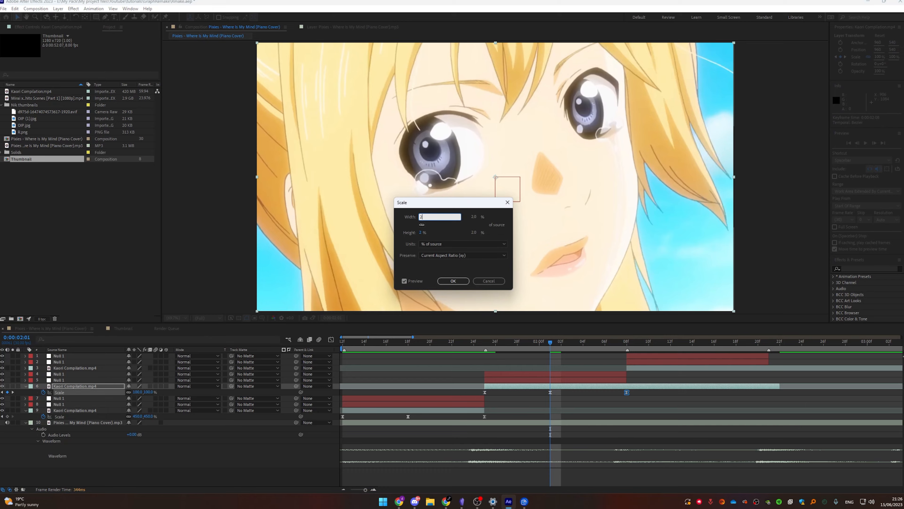
key(Return)
Adjust the middle clip's Scale curve handles in the Graph Editor for a quick zoom-in and ease-out, then preview it
drag(494, 348, 623, 361)
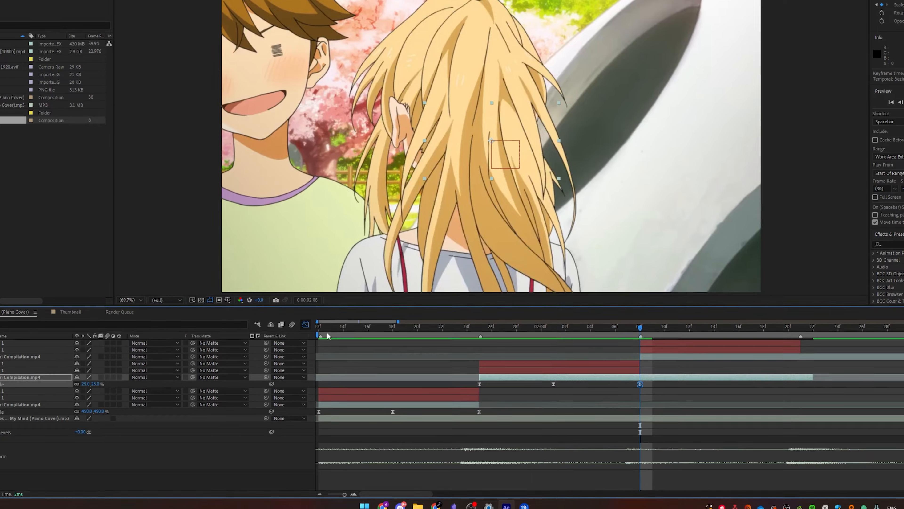
click(332, 340)
drag(460, 458, 557, 473)
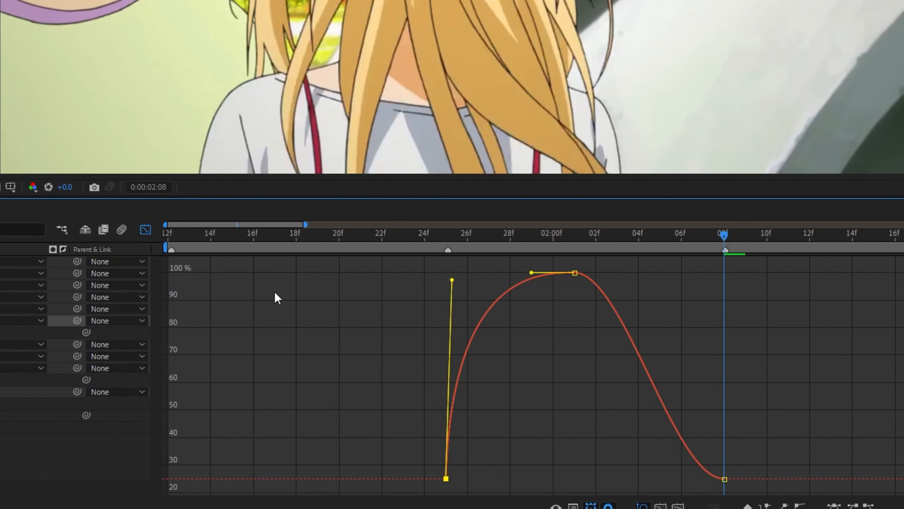
drag(275, 292, 284, 292)
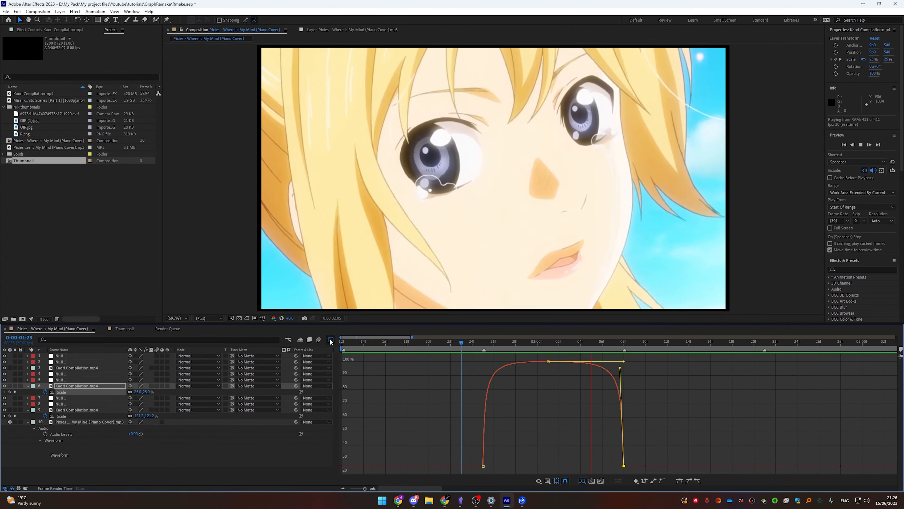
click(331, 341)
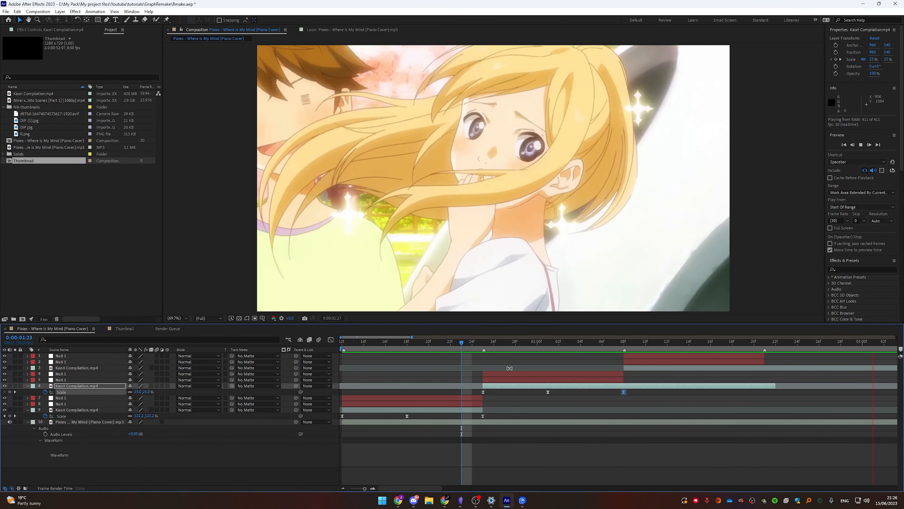
key(space)
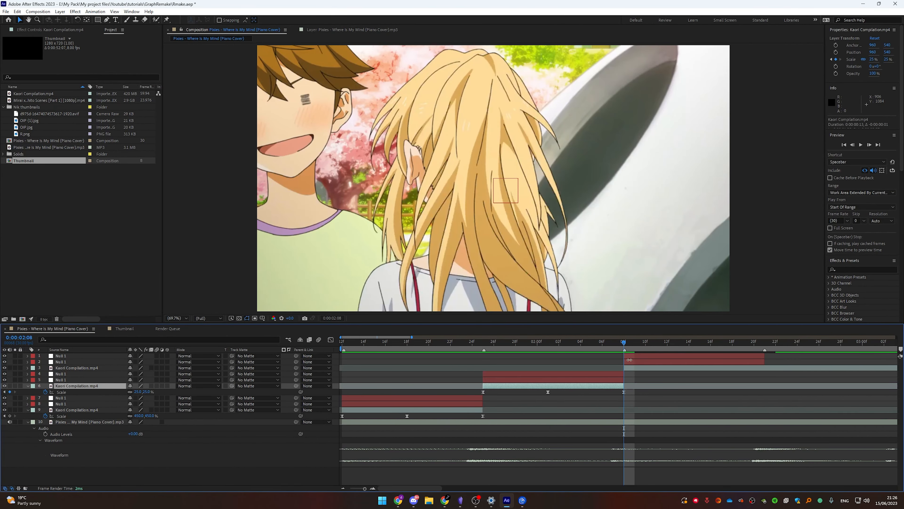
Add Scale keyframes to the top Kaori Compilation clip from 0:00:02:08, setting 25% at 0:00:02:21
click(89, 367)
key(s)
drag(671, 345, 765, 348)
drag(487, 345, 624, 352)
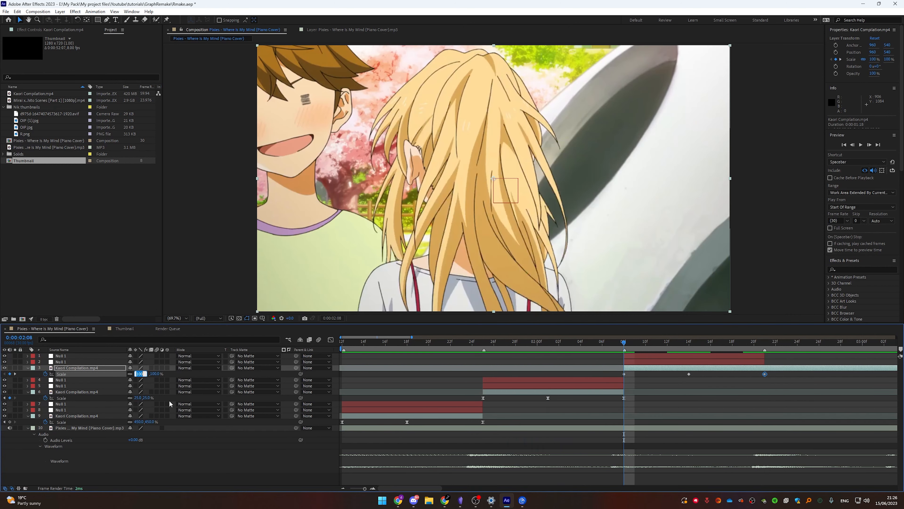
key(Return)
drag(683, 345, 742, 347)
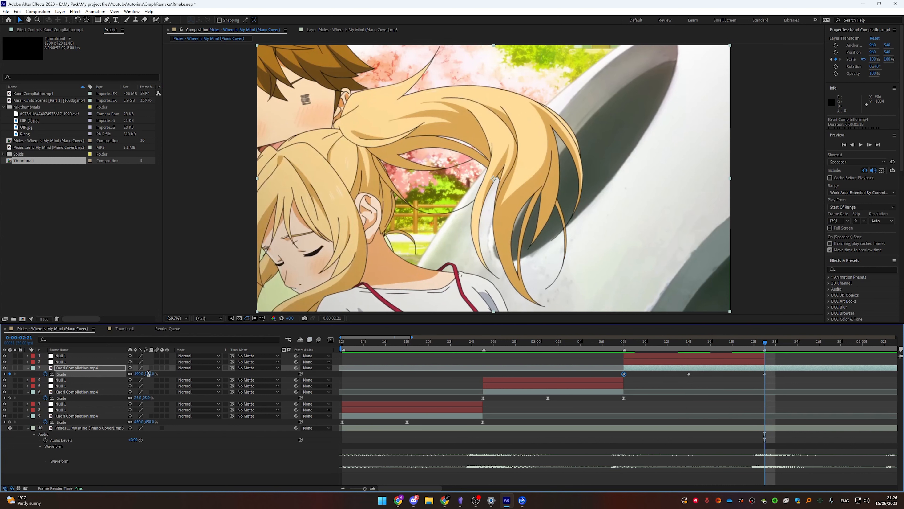
text(25)
key(Return)
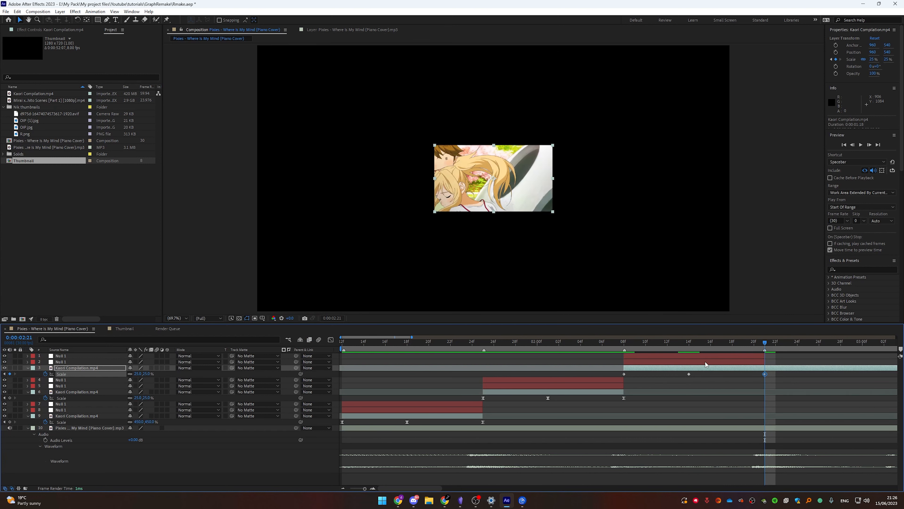
In the Graph Editor, reshape the top clip's Scale curve handles for a steep drop from 450% easing down to 25%
click(780, 379)
drag(612, 373, 617, 373)
click(330, 340)
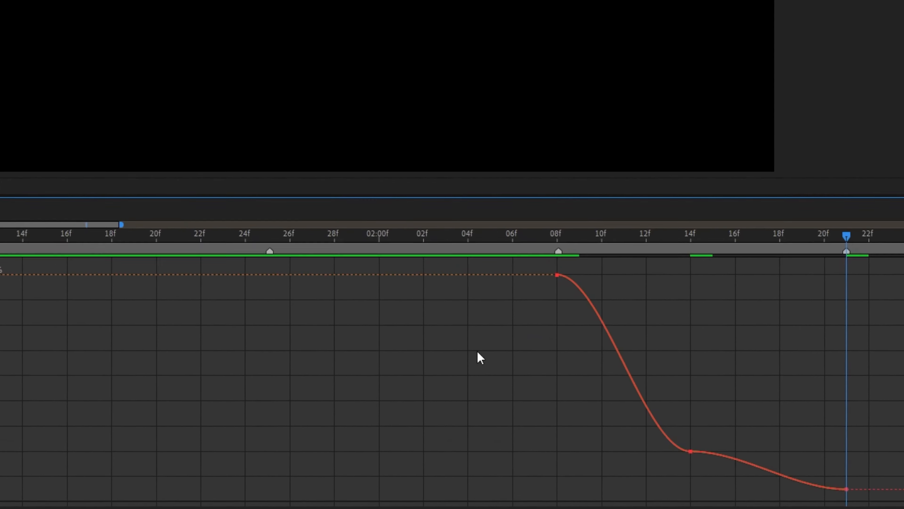
drag(627, 467, 613, 316)
drag(646, 361, 593, 425)
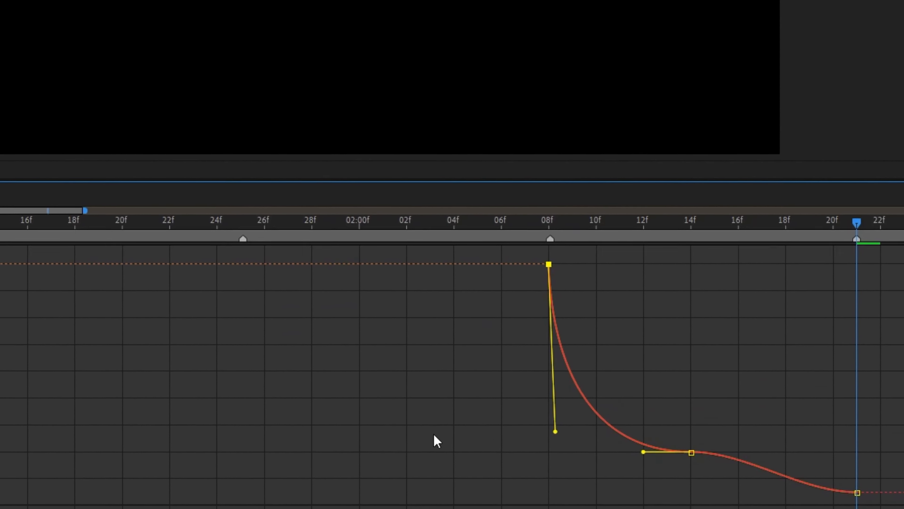
drag(643, 451, 562, 461)
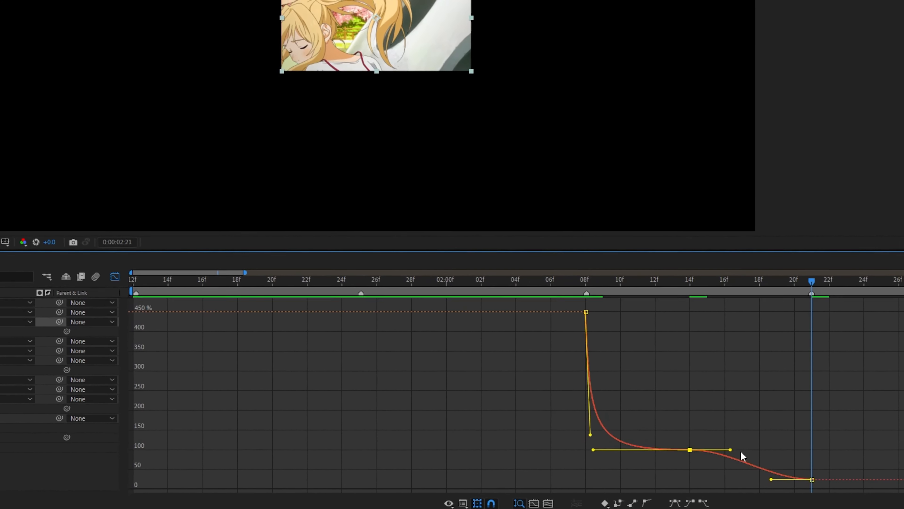
drag(730, 449, 812, 449)
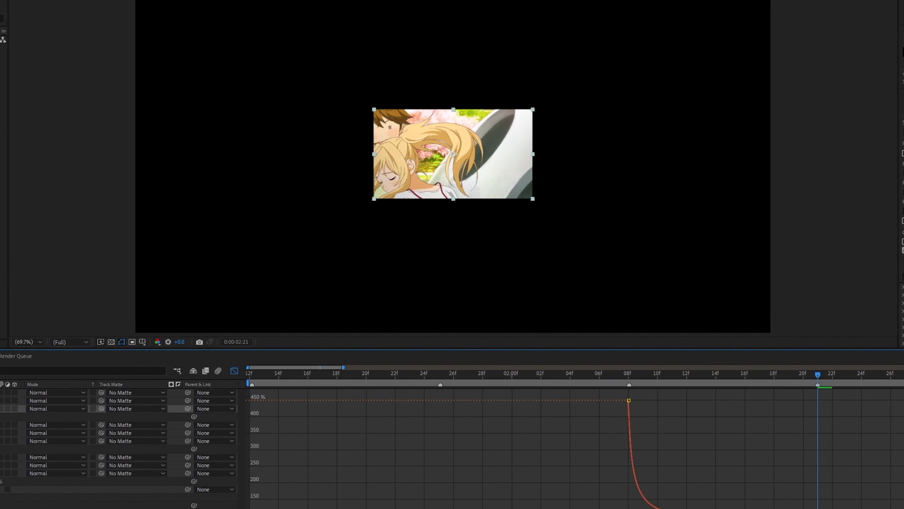
Preview the zoom transitions from the start of the composition
drag(793, 347, 274, 377)
drag(285, 499, 246, 497)
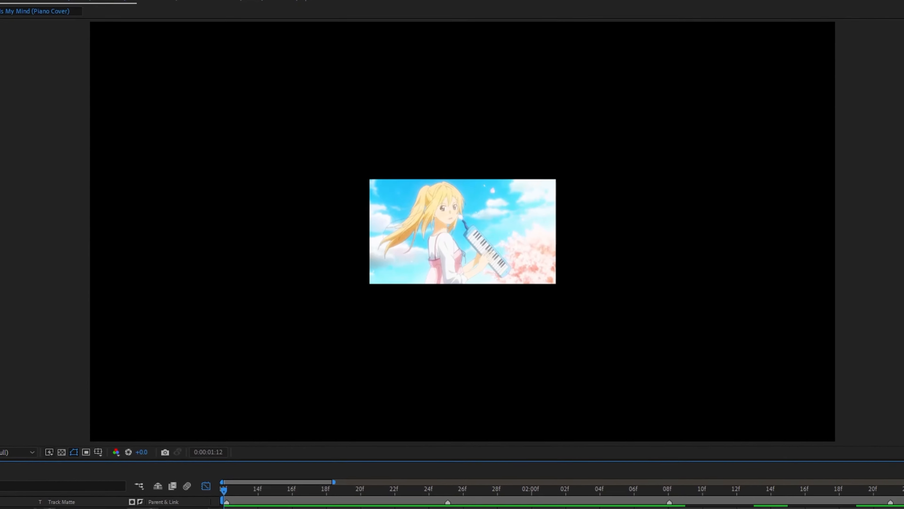
key(space)
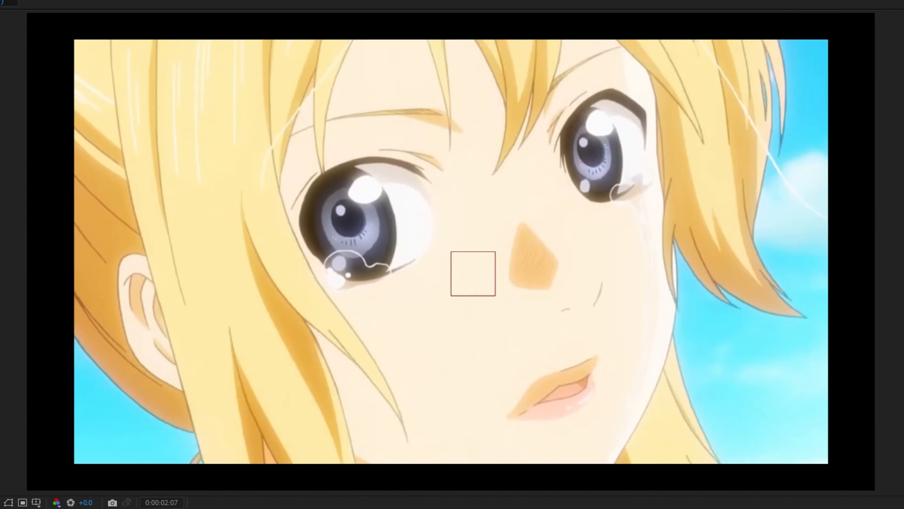
key(space)
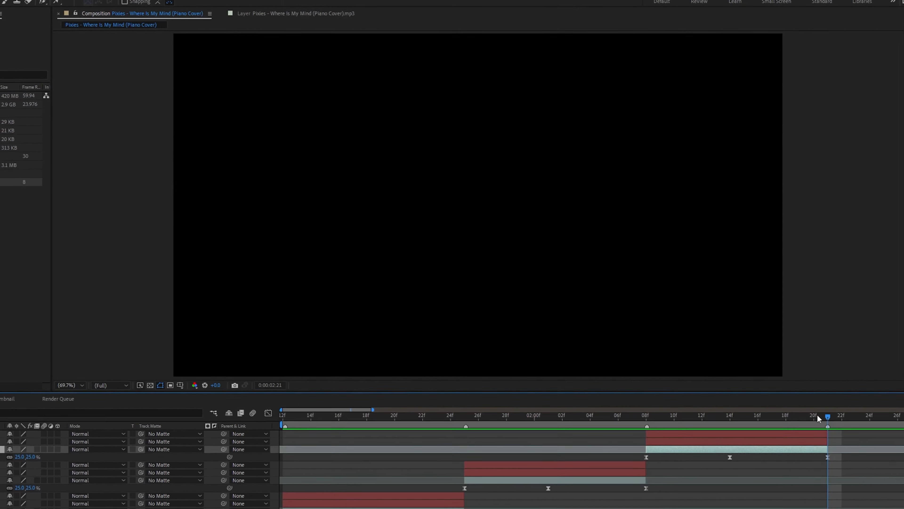
key(space)
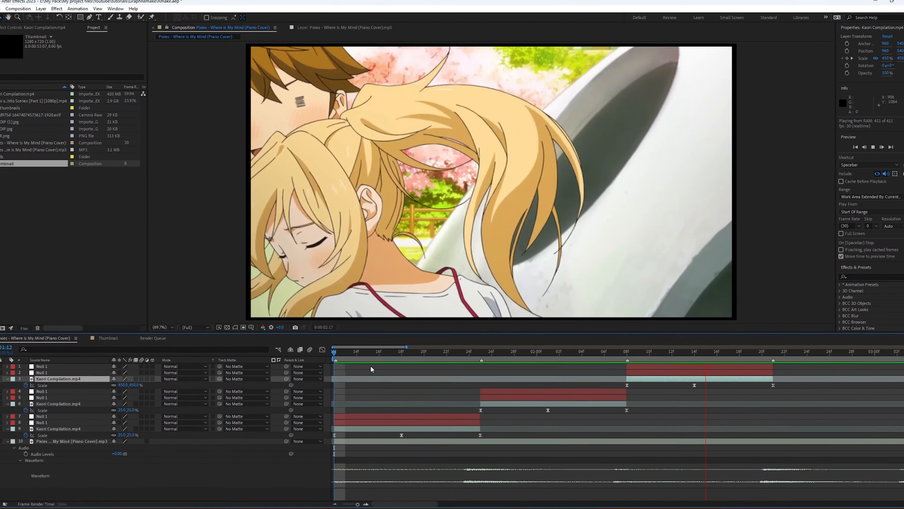
key(space)
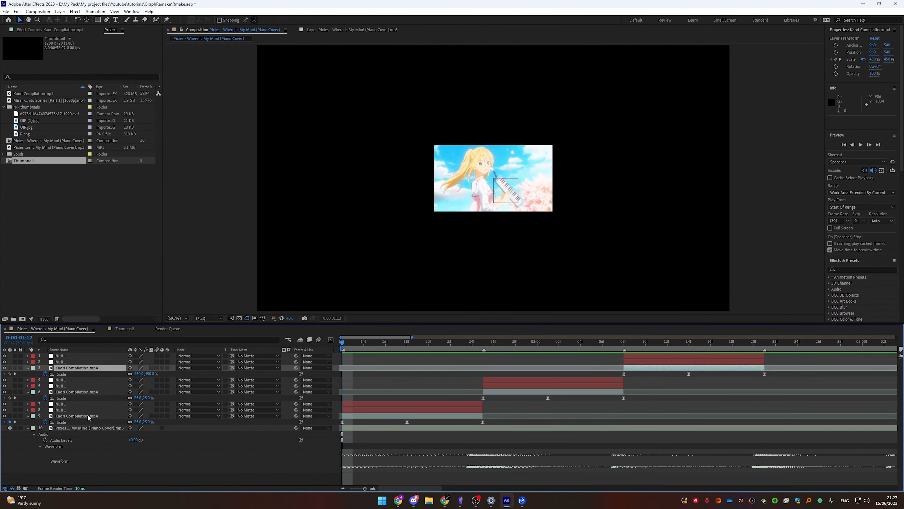
Select the three Kaori Compilation clip layers in the timeline
shift+click(79, 415)
ctrl+click(89, 416)
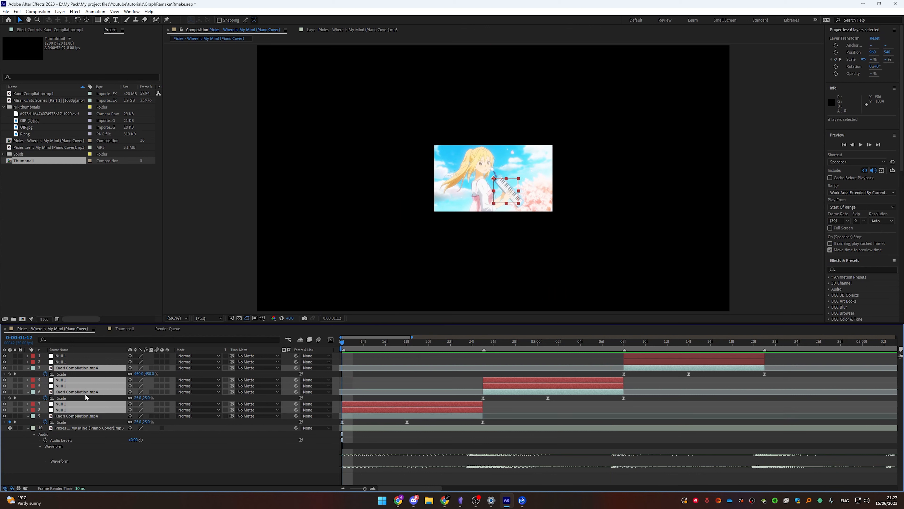
ctrl+click(85, 392)
ctrl+click(84, 369)
ctrl+click(80, 381)
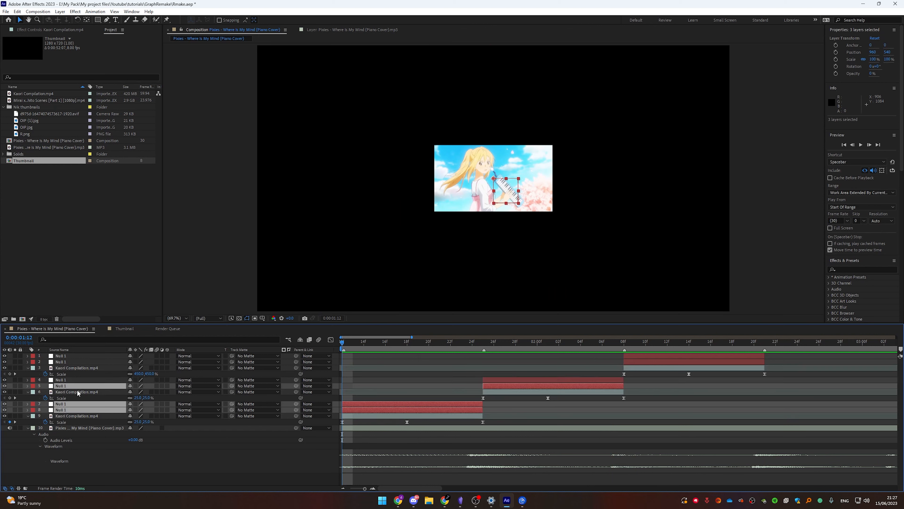
ctrl+click(76, 387)
ctrl+click(71, 404)
ctrl+click(71, 410)
Set the composition's motion blur shutter angle to 200° and shutter phase to 0°
right_click(211, 304)
click(258, 227)
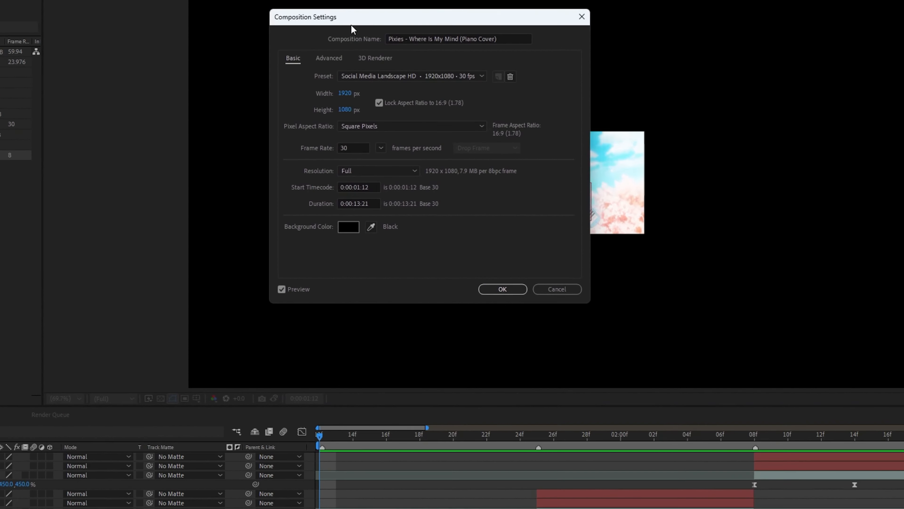
click(171, 88)
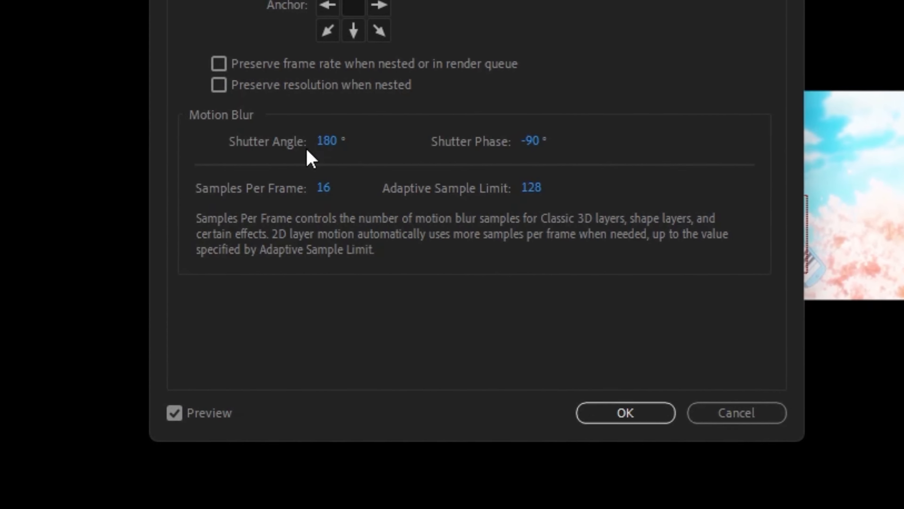
text(200)
key(Tab)
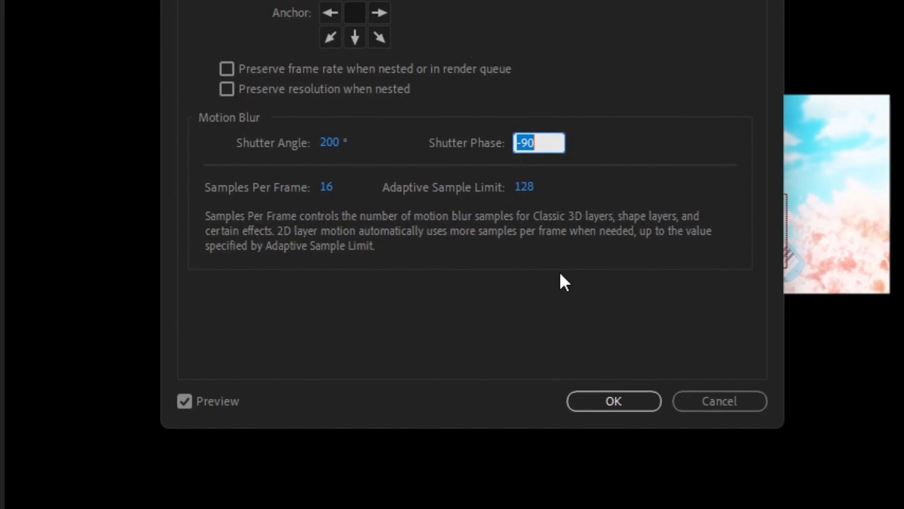
text(0)
key(Return)
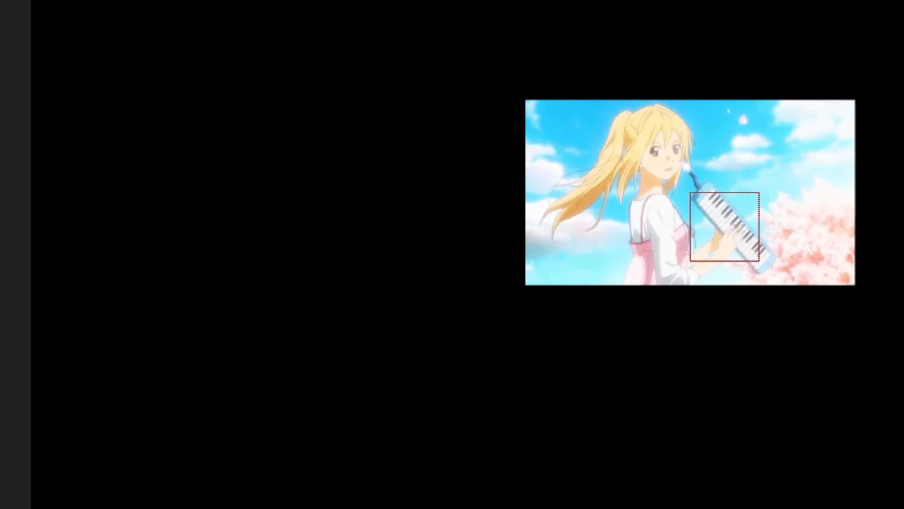
Set the composition's motion blur shutter angle to 180° and shutter phase to -90°
right_click(1, 233)
click(48, 277)
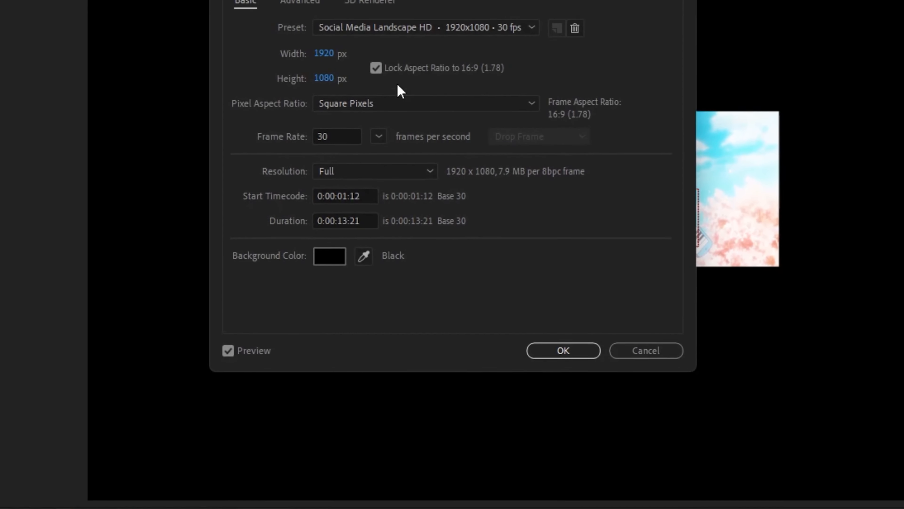
click(301, 4)
click(347, 148)
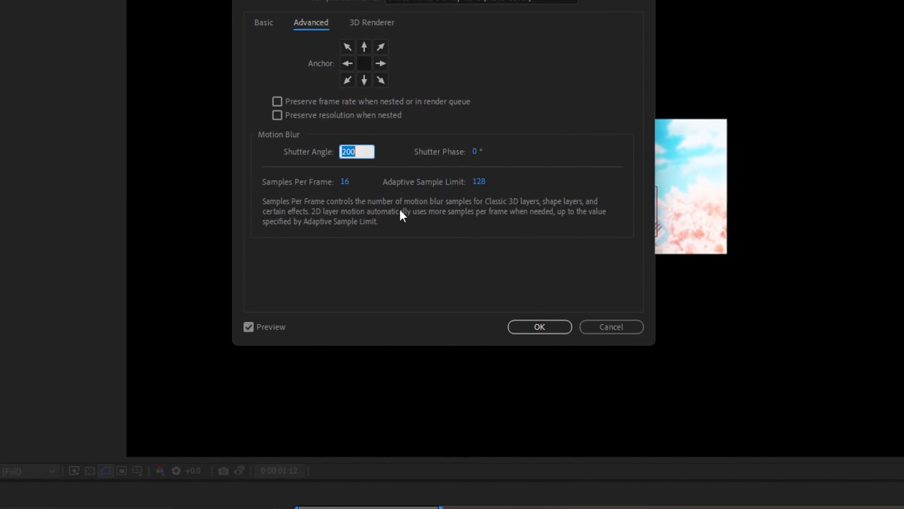
text(180)
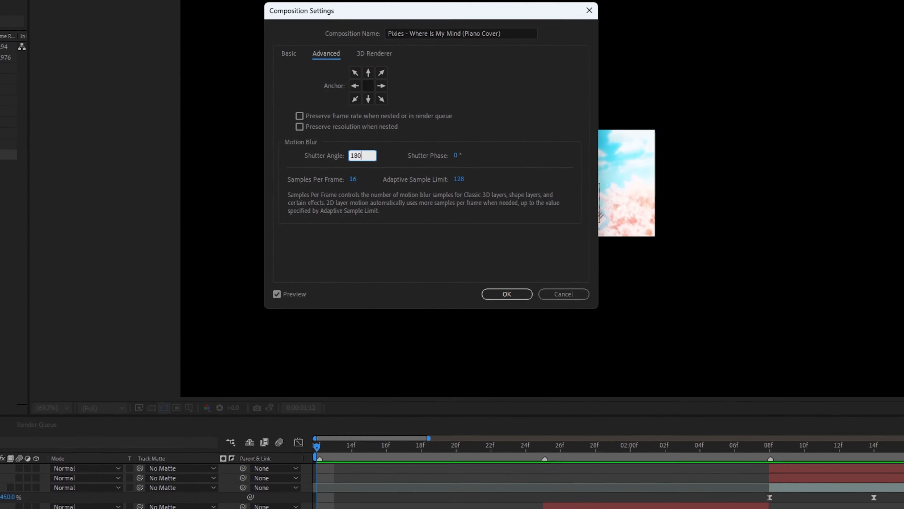
click(452, 156)
text(-9)
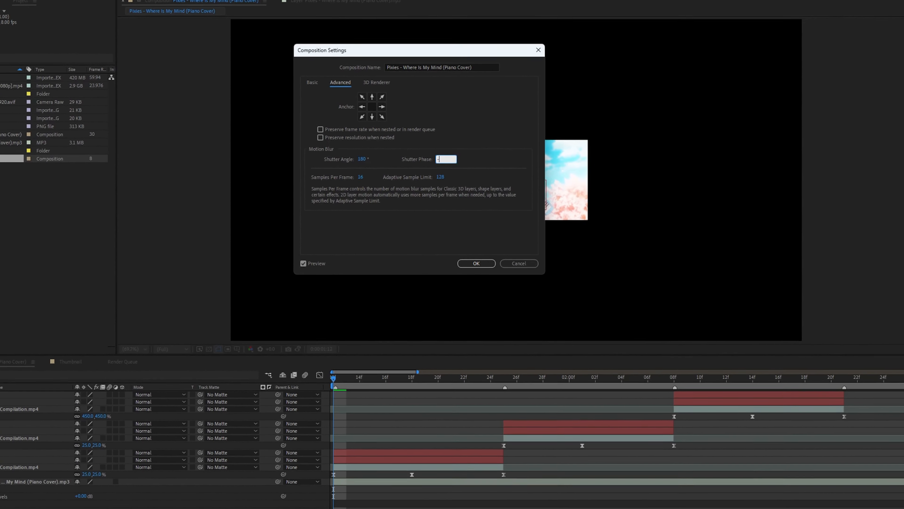
text(0)
key(Return)
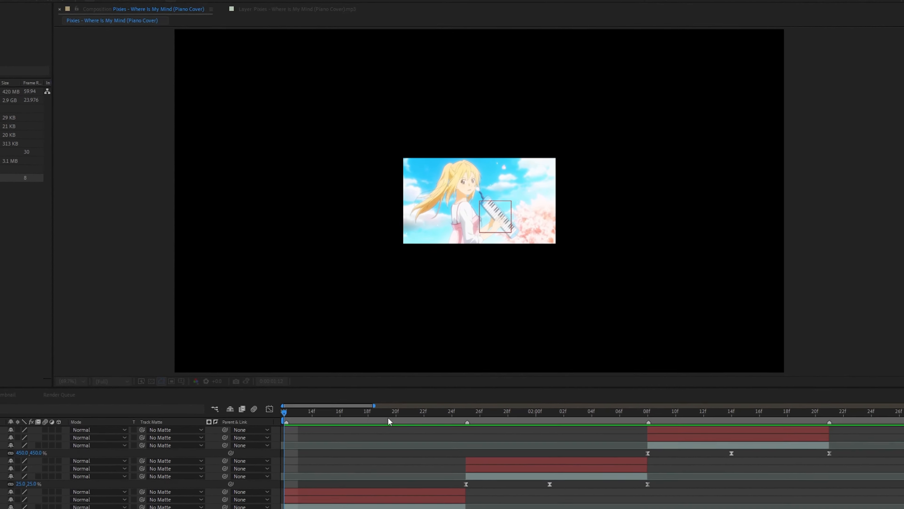
Enable motion blur on the Kaori Compilation clip layers and preview the blurred zoom
key(space)
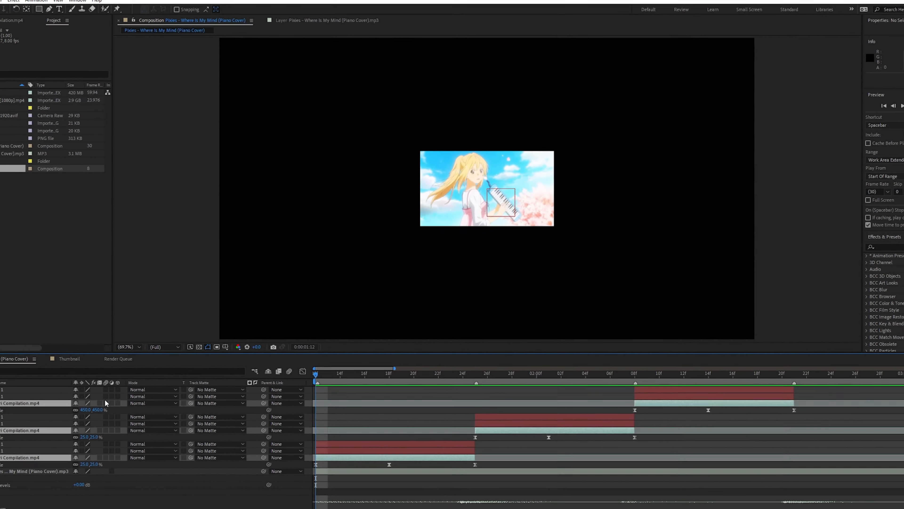
click(230, 410)
click(19, 403)
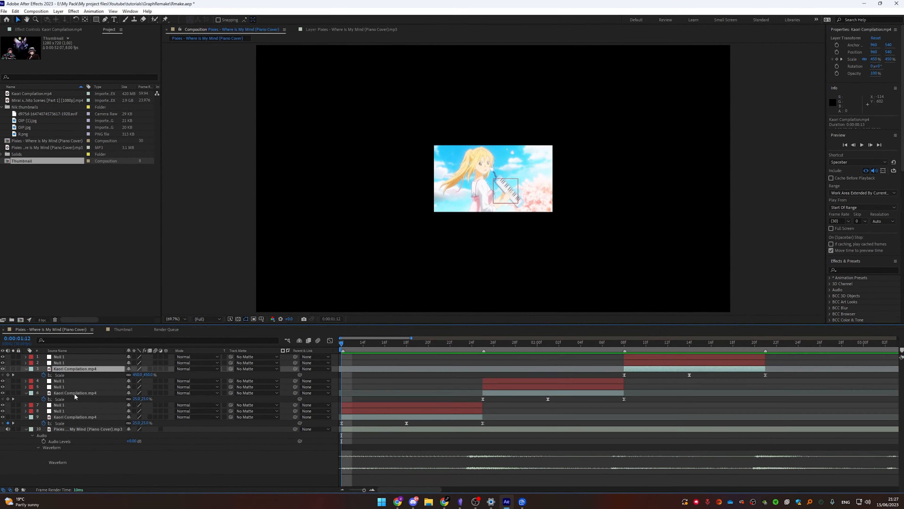
ctrl+click(20, 431)
ctrl+click(51, 431)
click(138, 381)
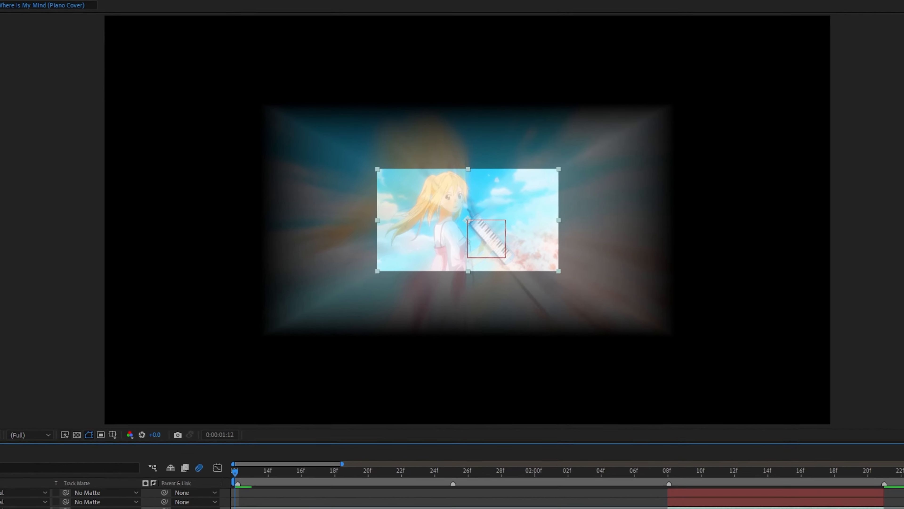
key(space)
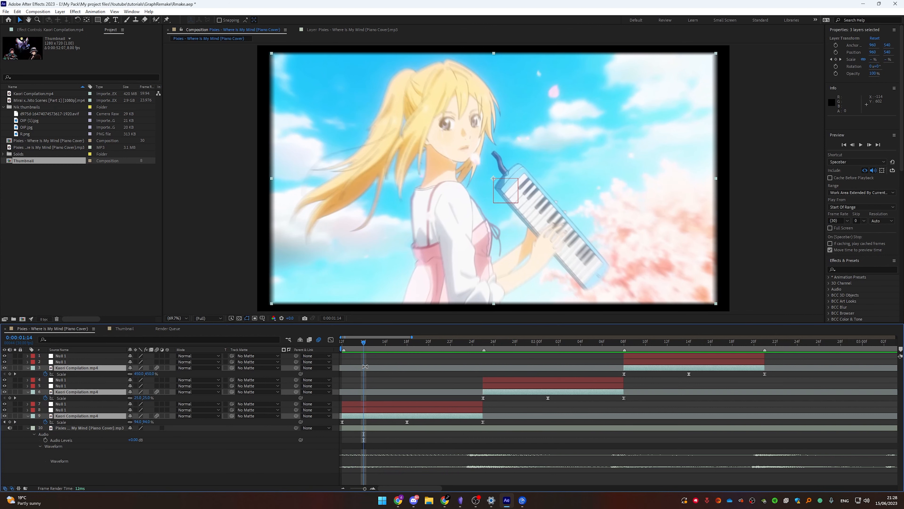
key(ctrl+space)
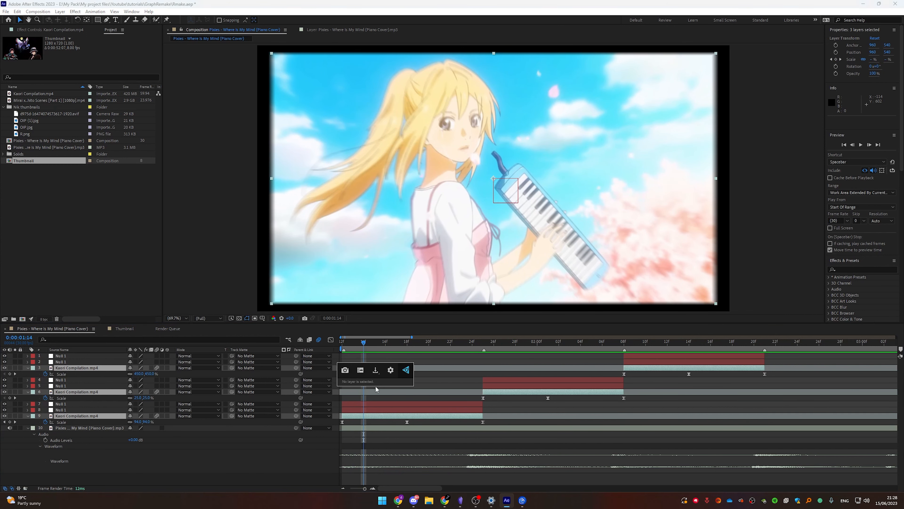
key(Escape)
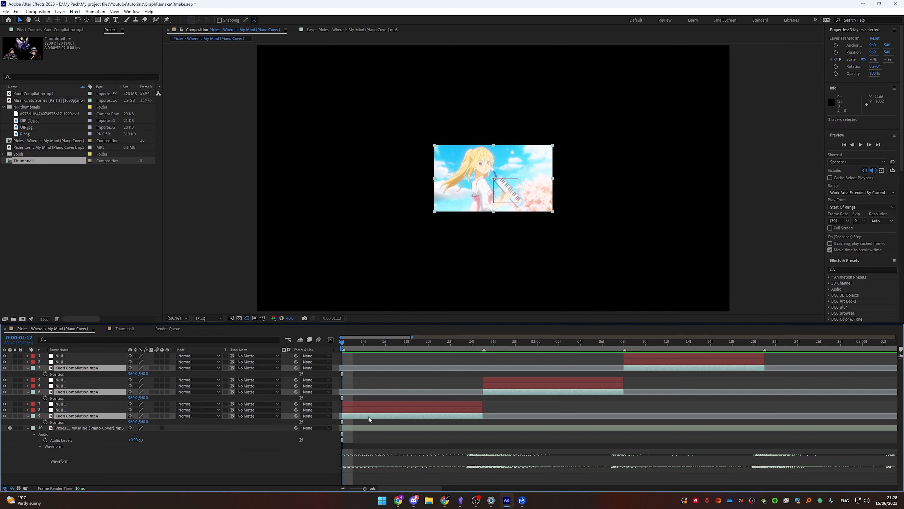
key(ctrl+space)
Apply Motion Tile to the bottom clip with a larger output size and Mirror Edges, then cut the effect
click(392, 416)
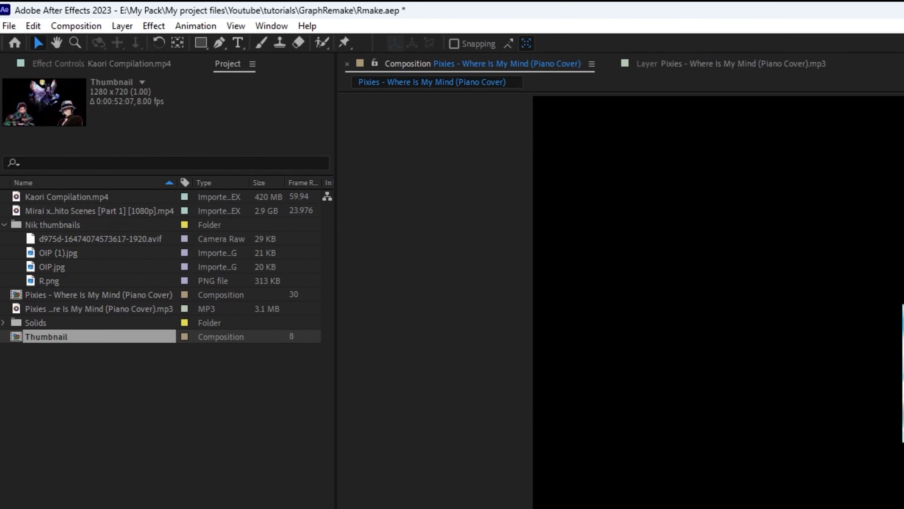
key(Return)
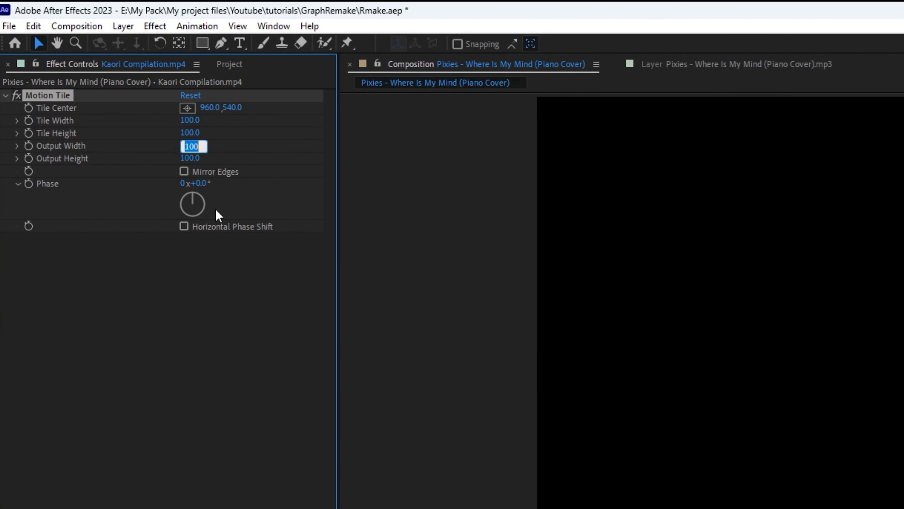
text(3)
click(240, 380)
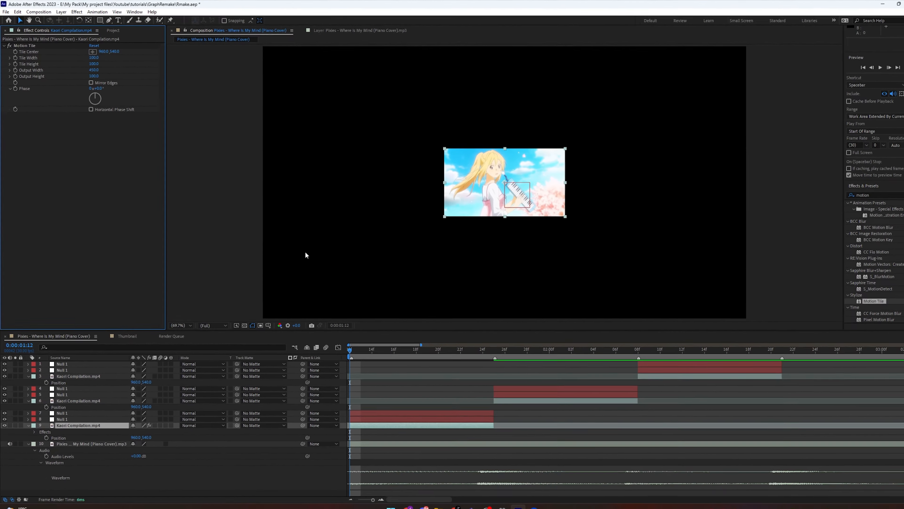
click(93, 75)
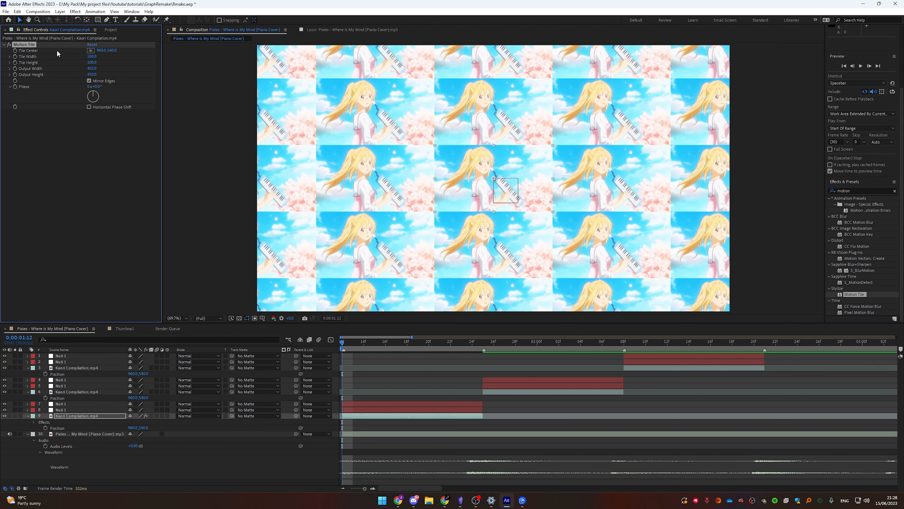
key(ctrl+x)
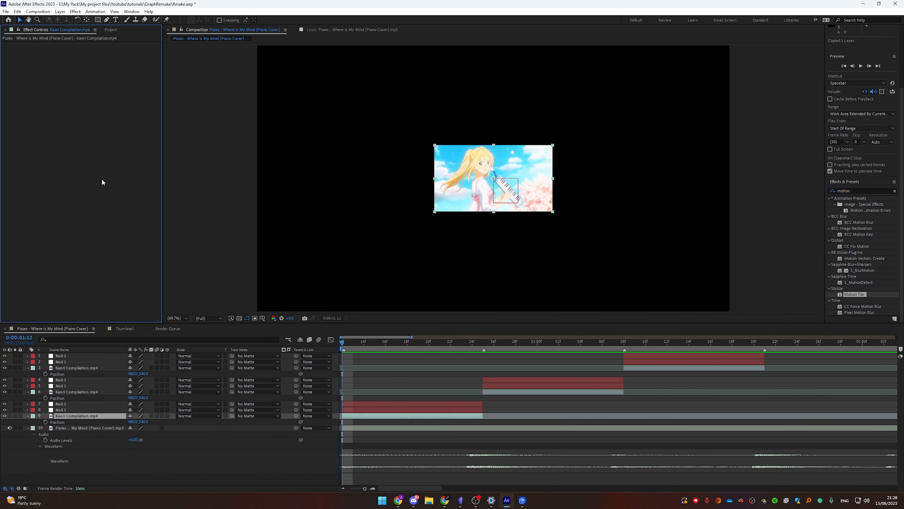